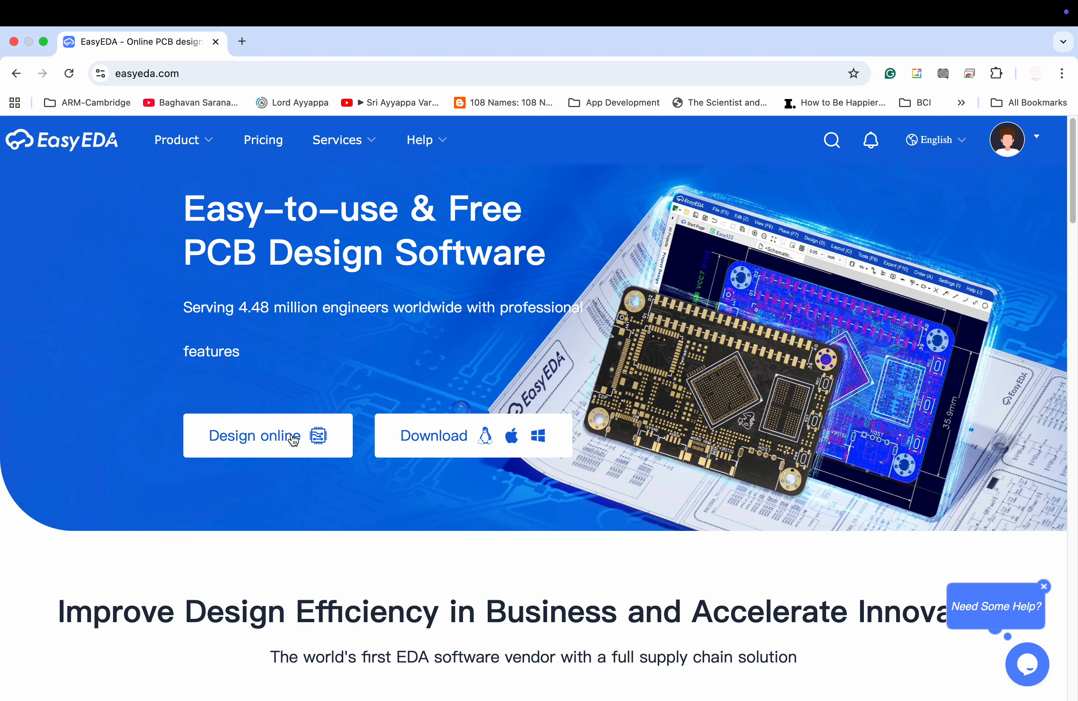
Step: Open the online Std Edition editor and create a new standard project titled LED_Switch1
left_click(292, 439)
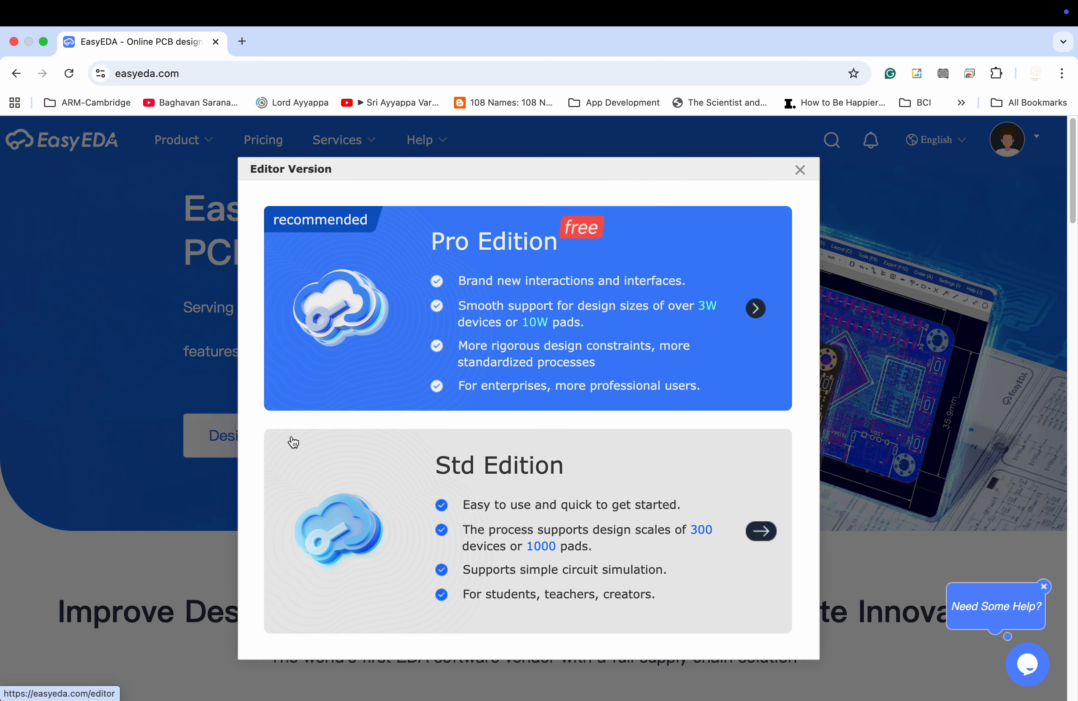
left_click(527, 488)
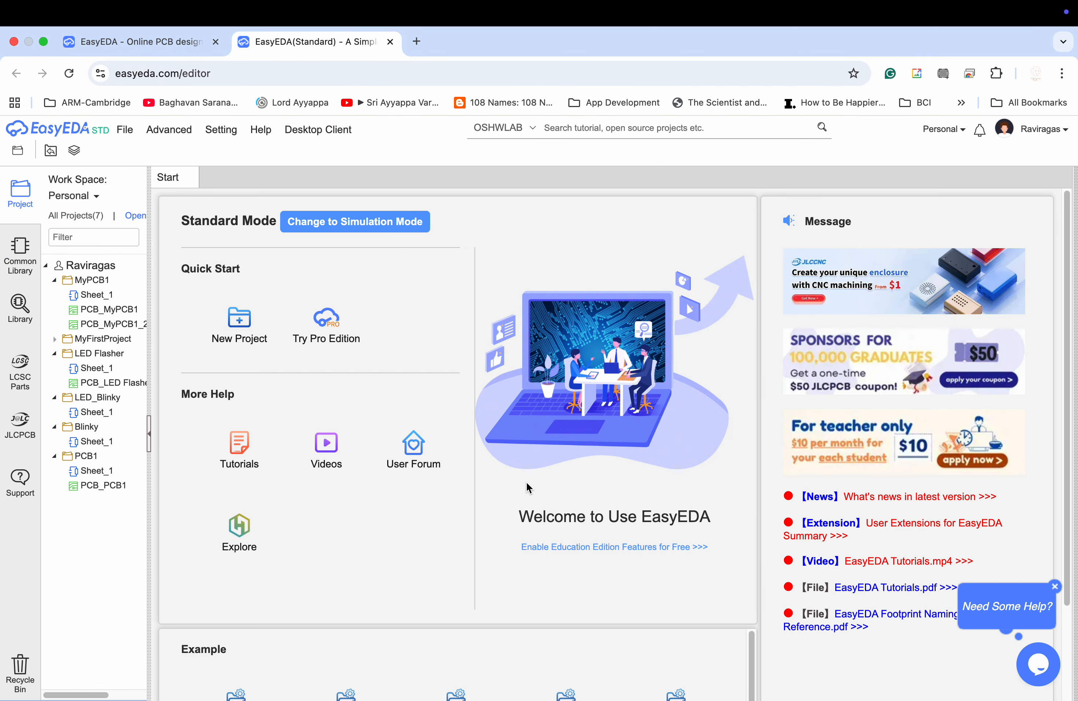
left_click(237, 327)
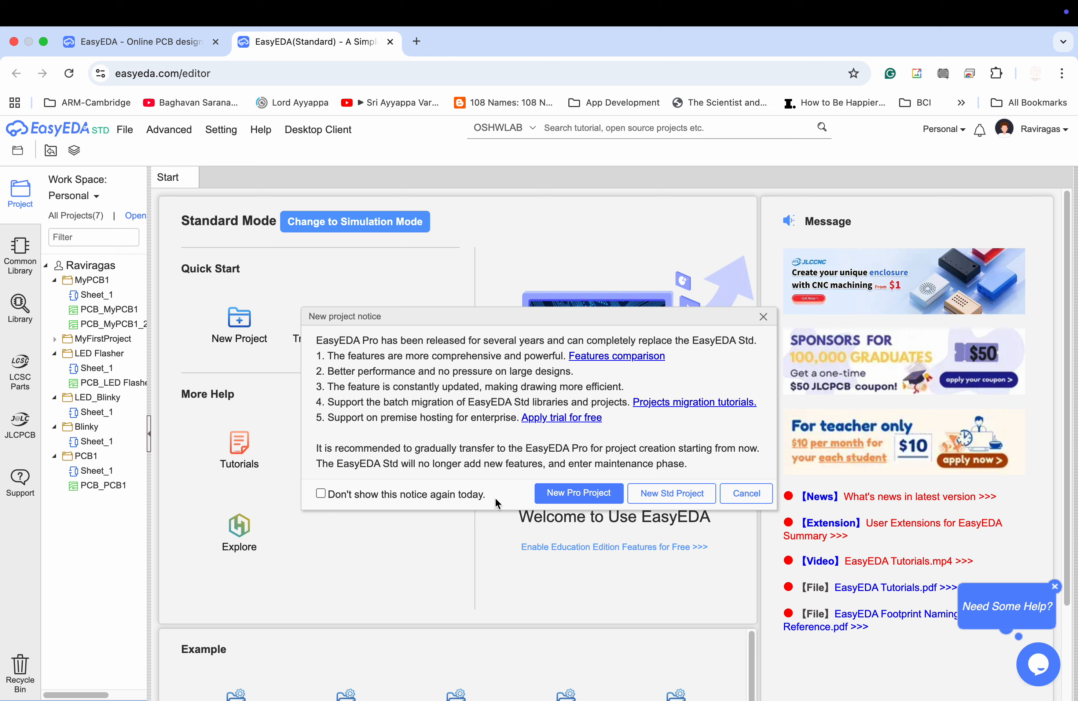
left_click(692, 503)
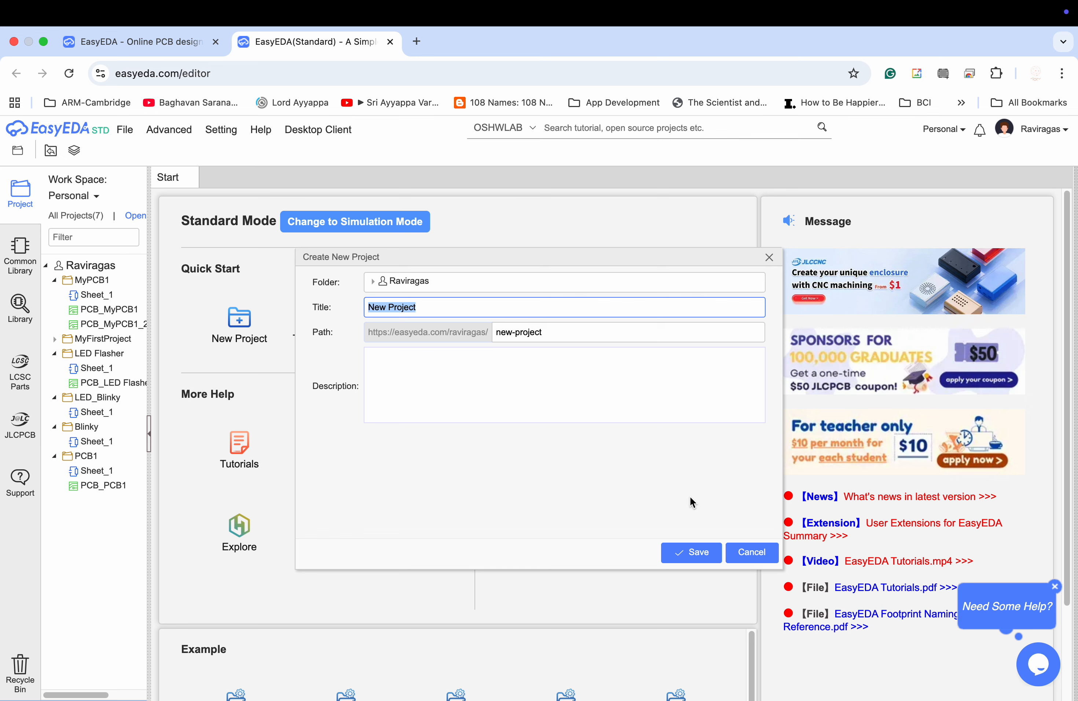
type("L")
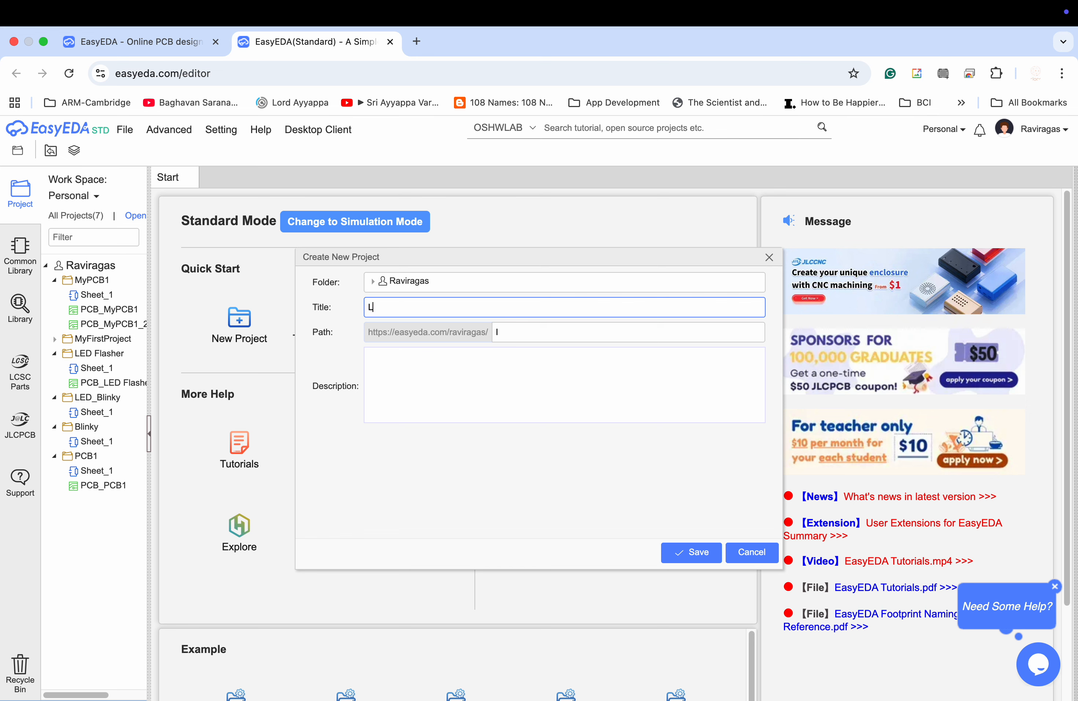
type("ED_Switch1")
left_click(691, 552)
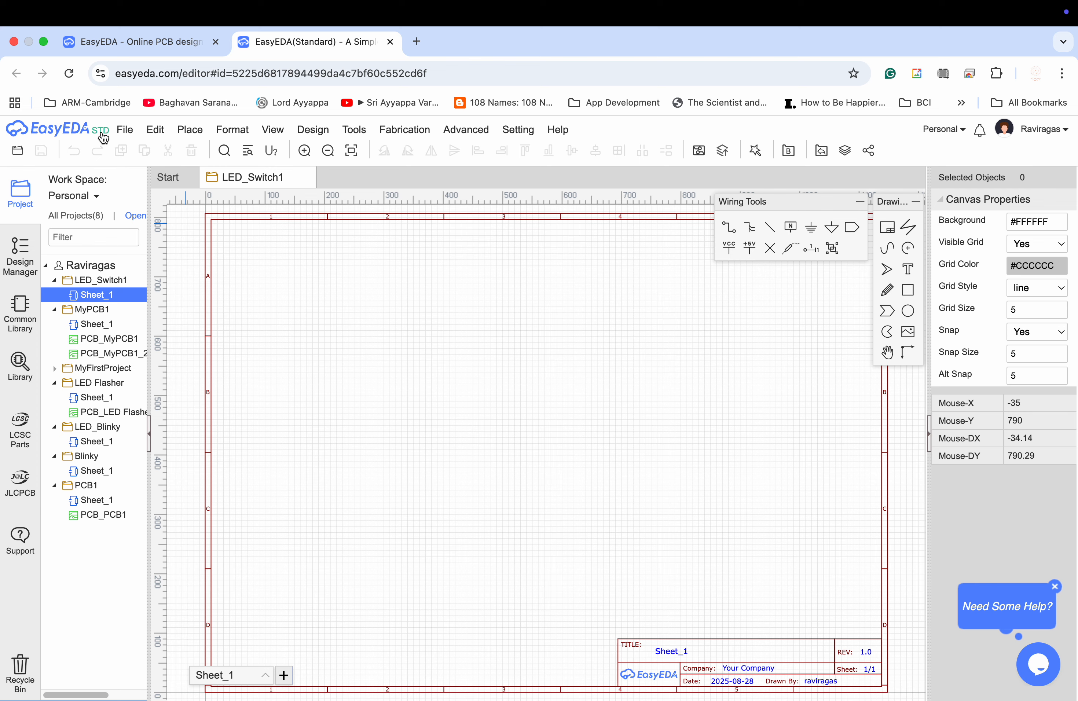
Step: Switch the editor from standard to simulation mode, reopening the current documents
left_click(101, 135)
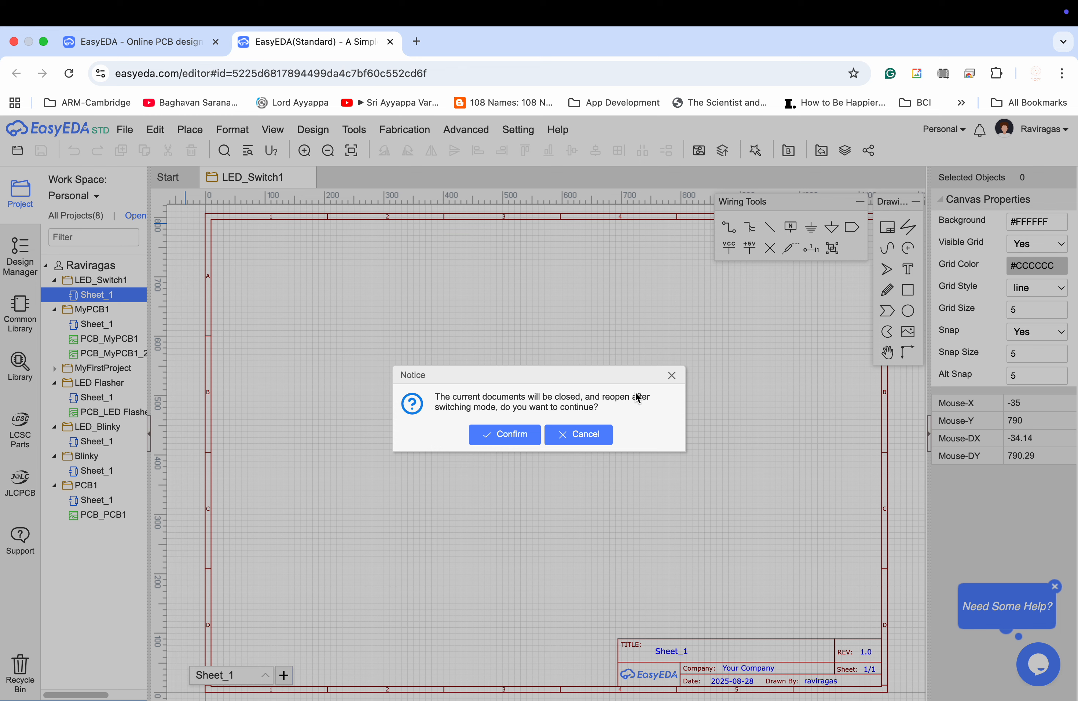
left_click(519, 438)
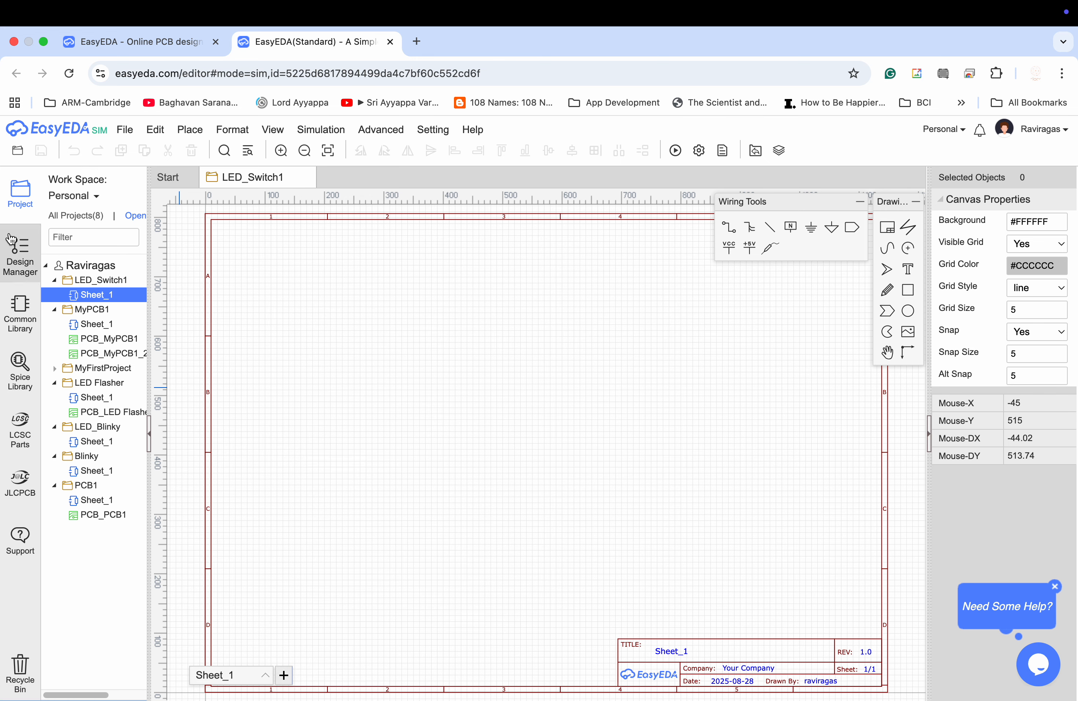
Step: Place one Voltage_Source_VDC from the common library in the upper-left area of the schematic sheet
left_click(19, 309)
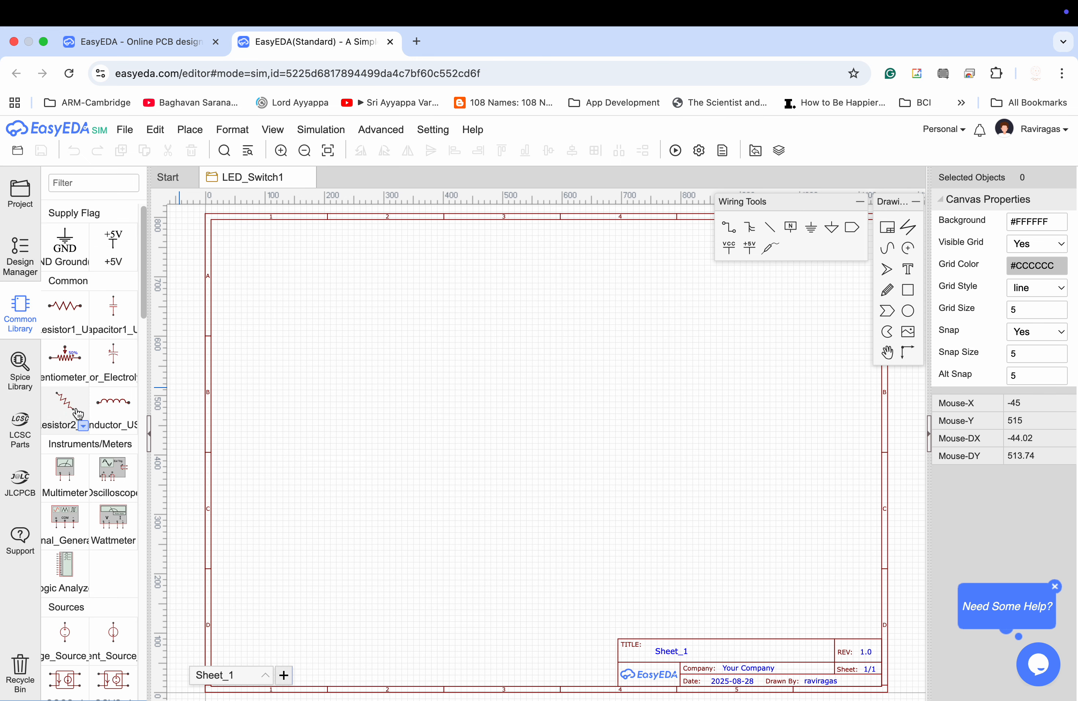
scroll(80, 421, "down", 2)
scroll(80, 421, "down", 4)
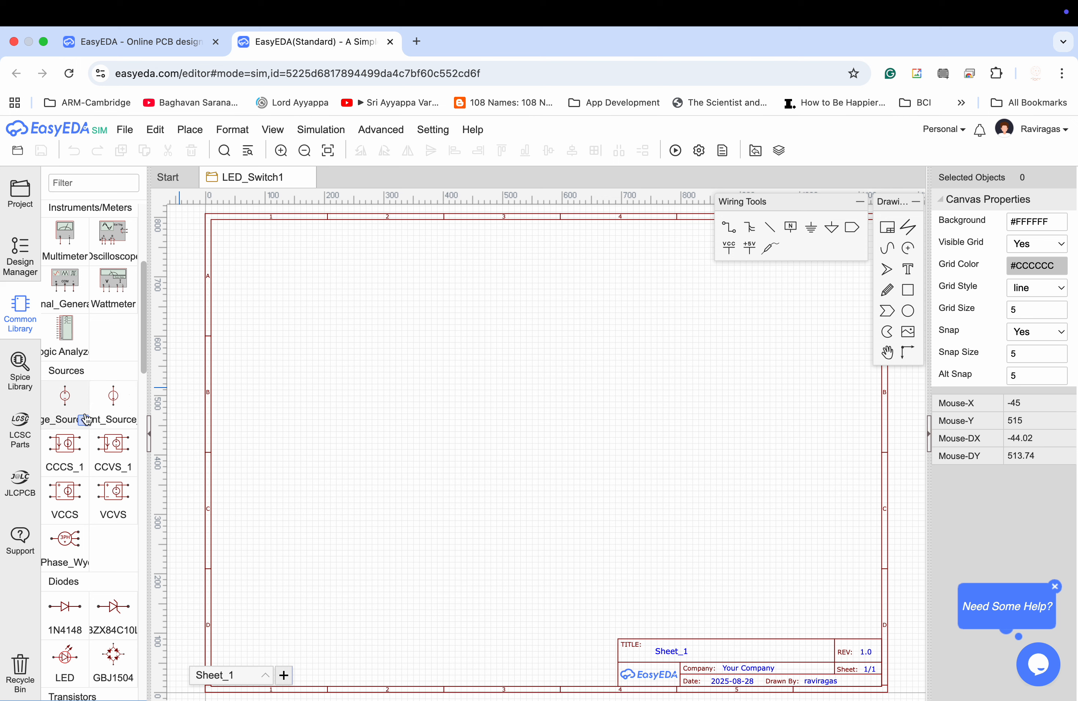
left_click(84, 420)
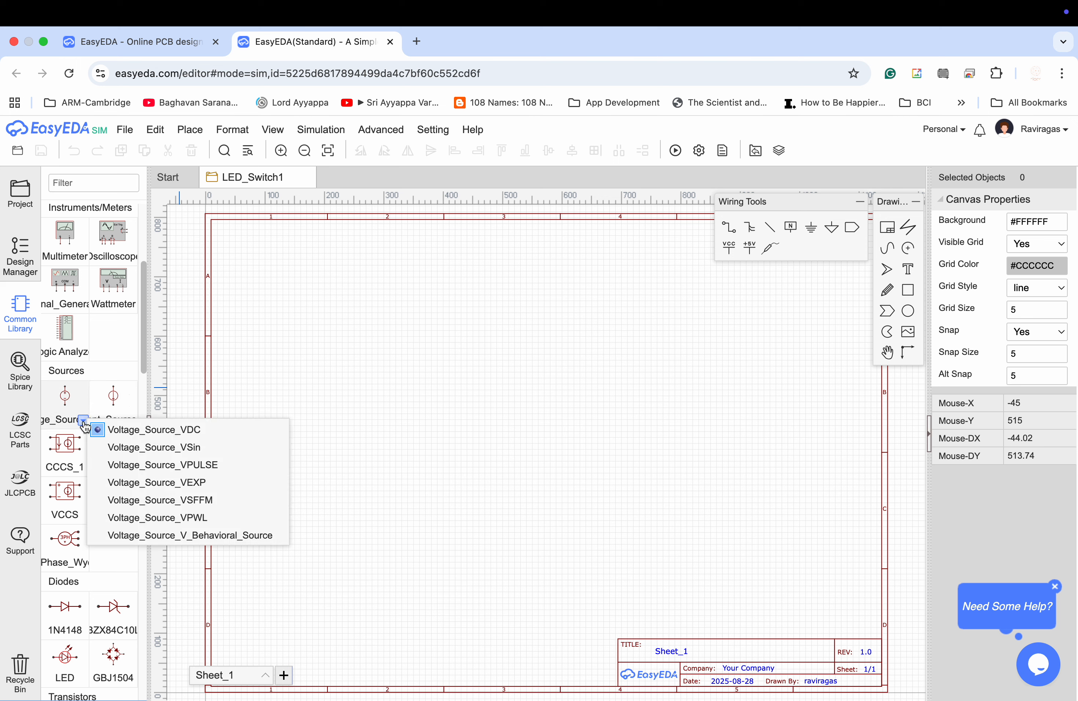
left_click(145, 431)
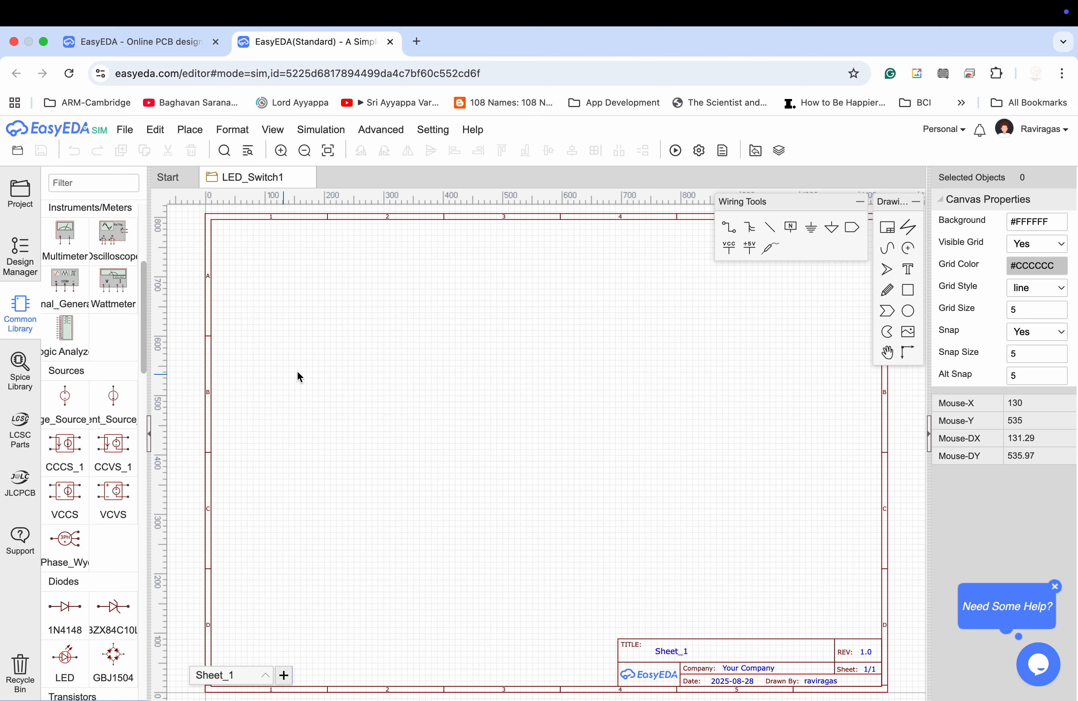
left_click(82, 407)
left_click(347, 366)
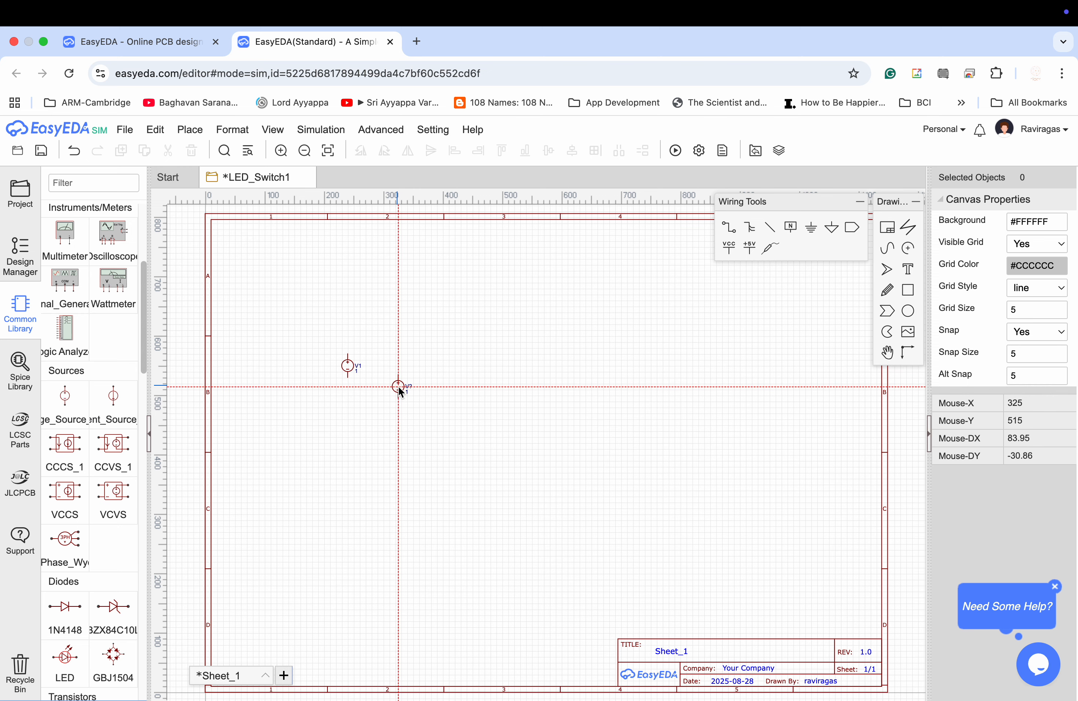
key("Escape")
Step: Set the voltage source's DC value to 5 V and move the source slightly down and left
scroll(371, 400, "up", 4)
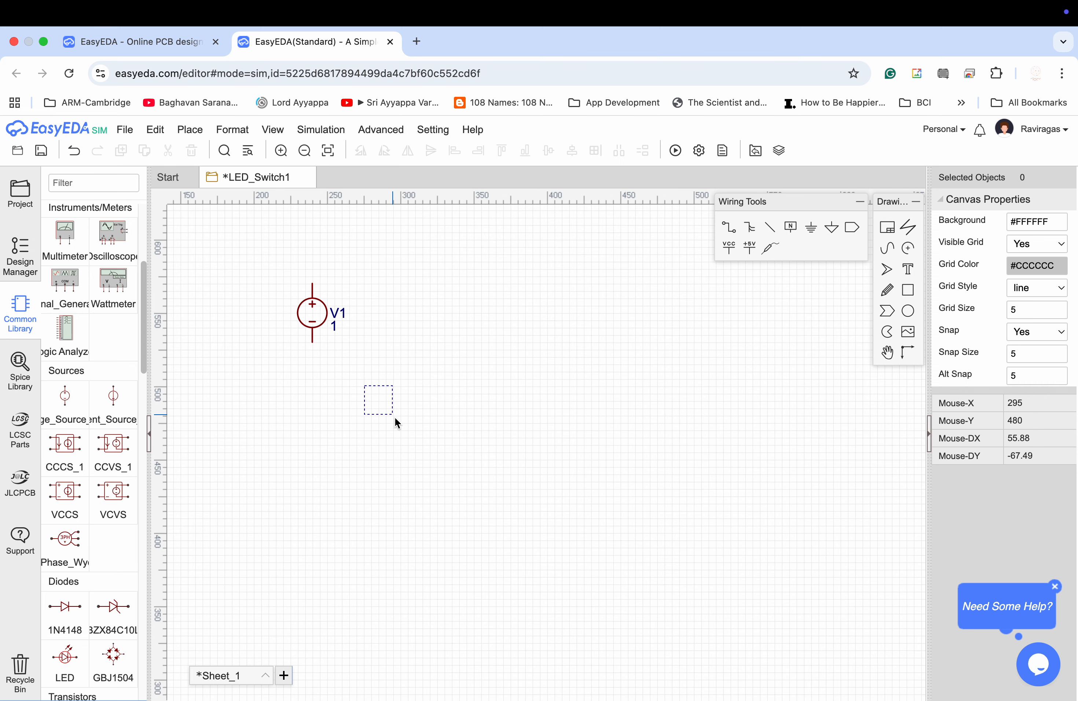
left_click(326, 332)
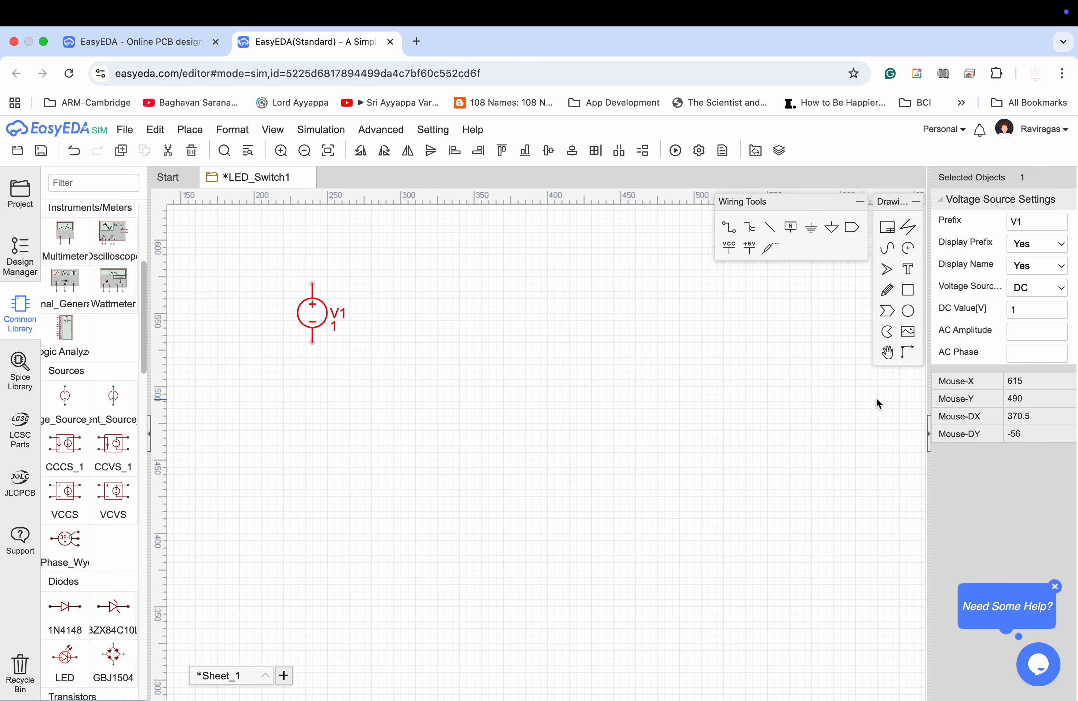
double_click(1022, 313)
type("5")
left_click(801, 359)
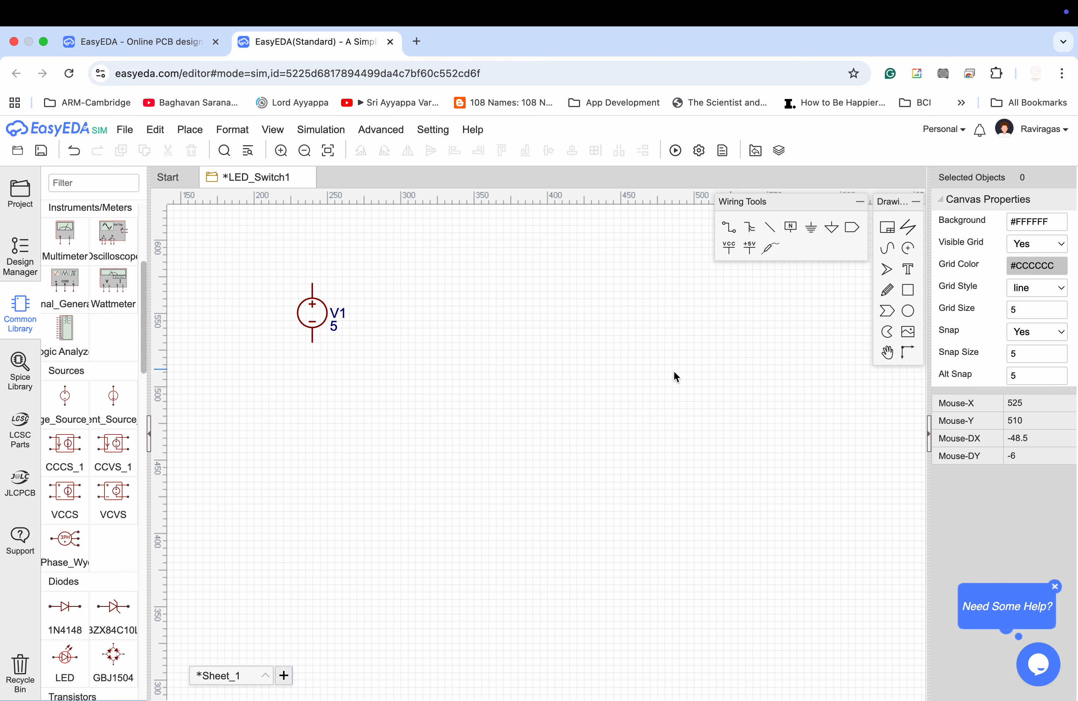
left_click_drag(315, 320, 300, 357)
left_click(411, 351)
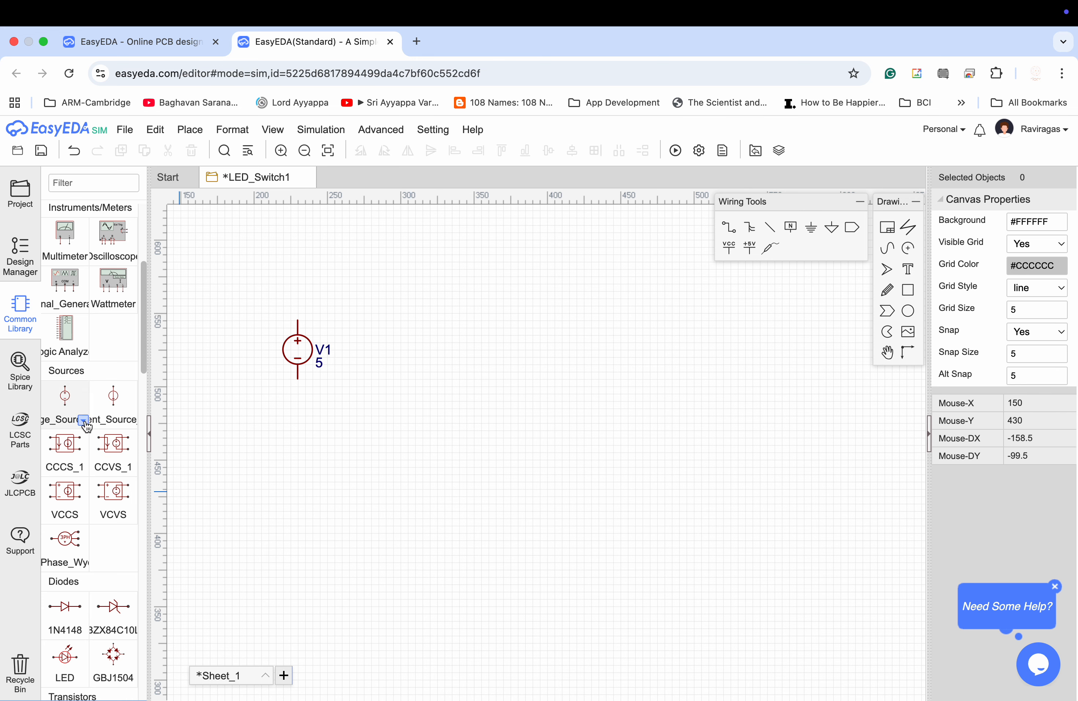
Step: Place a GND ground symbol directly below the voltage source, leaving a gap for wiring
left_click(84, 421)
scroll(78, 421, "up", 5)
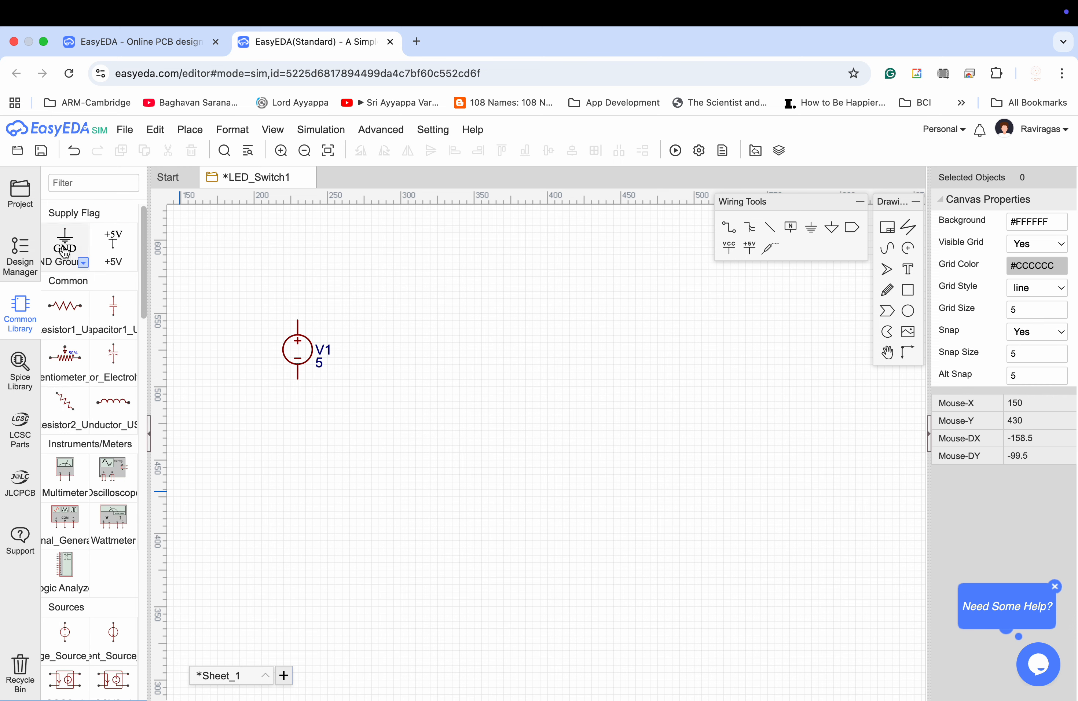
left_click(77, 264)
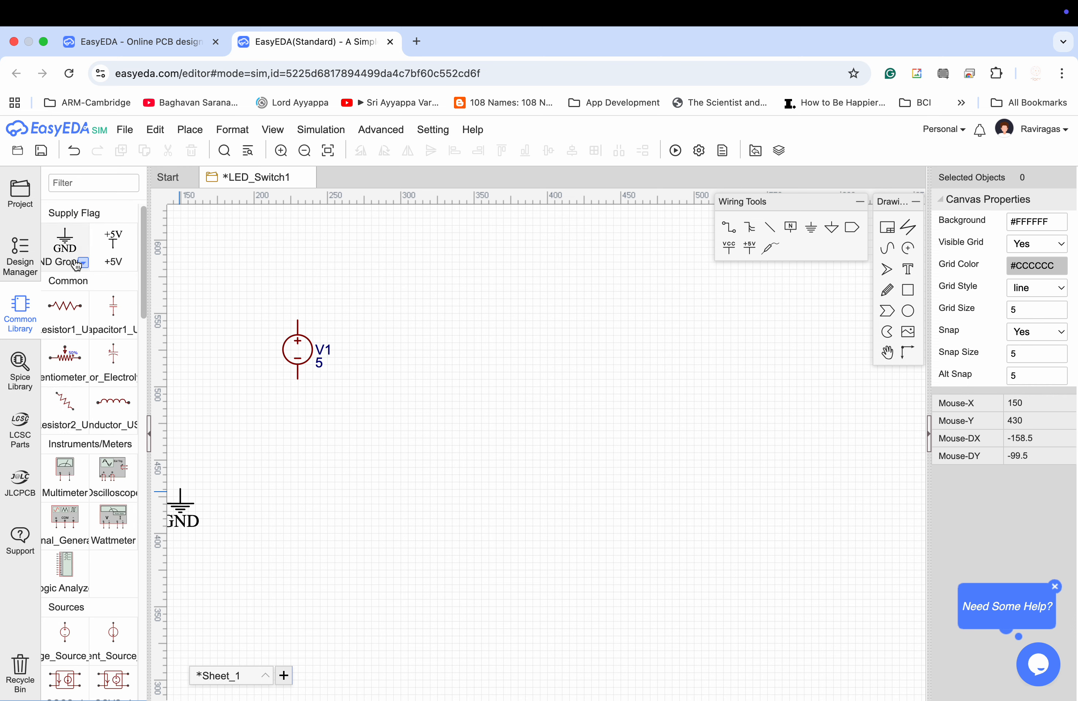
left_click(299, 454)
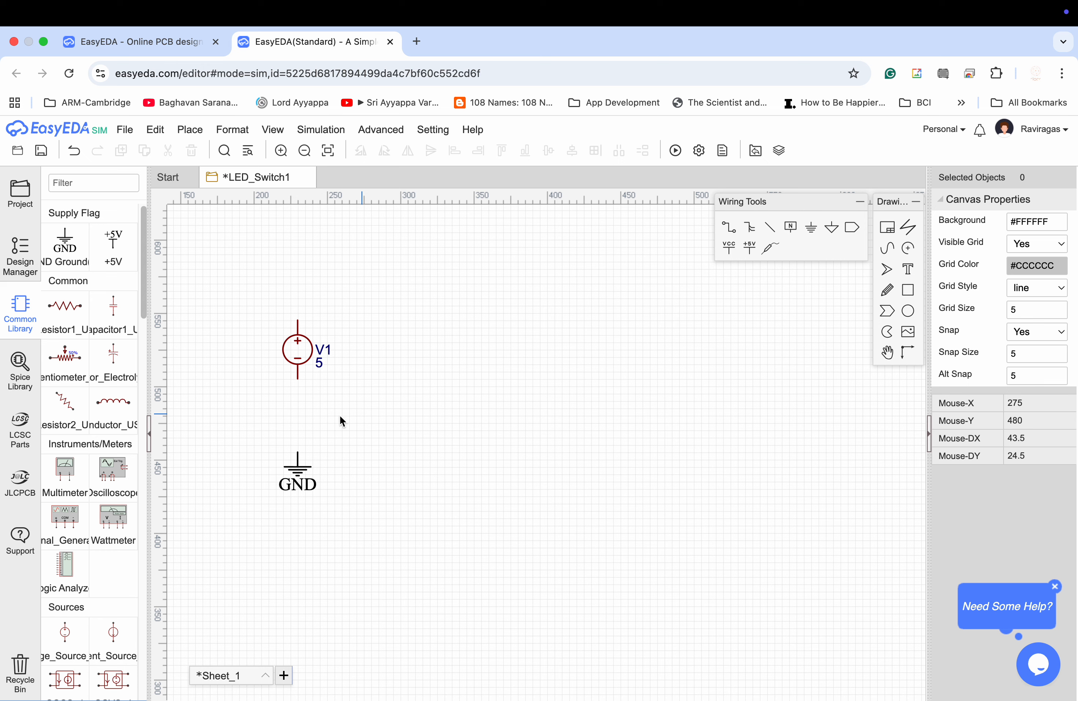
Step: Place one horizontal 1K US-style resistor above and to the right of the voltage source
left_click(67, 312)
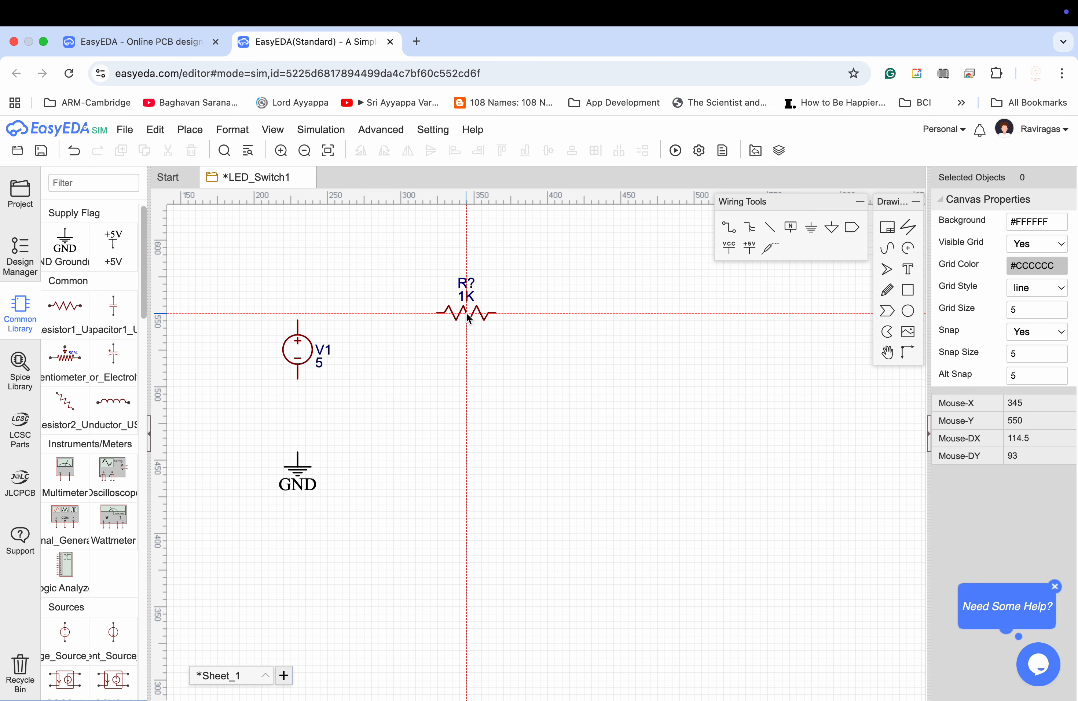
left_click(495, 326)
key("Escape")
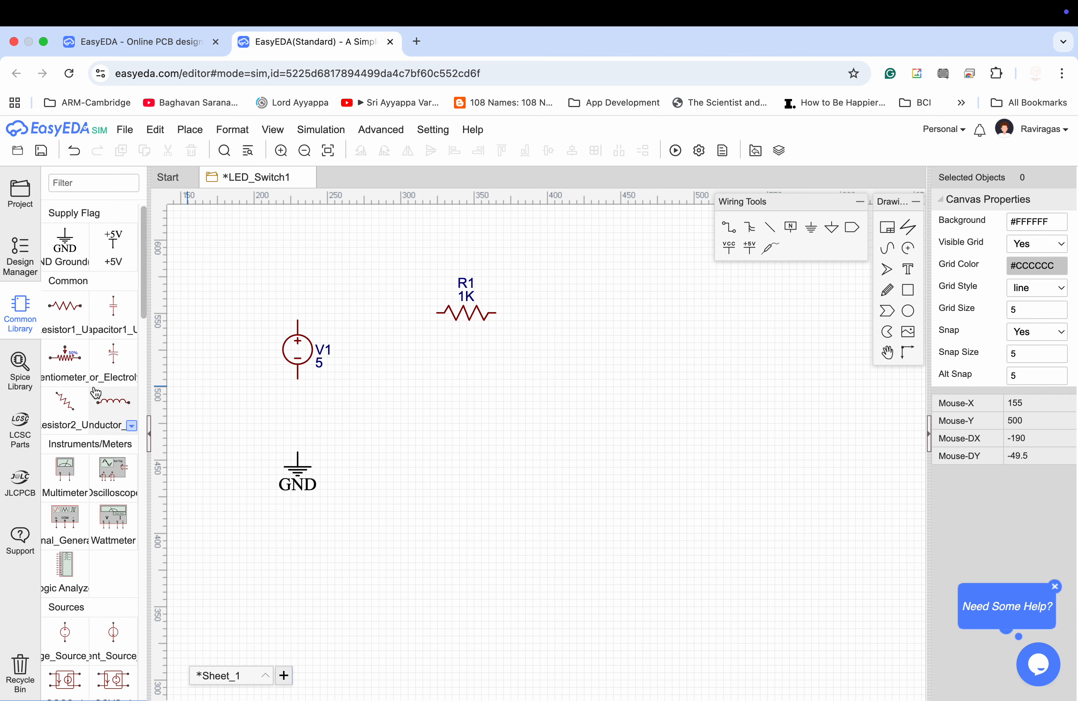
Step: Place one LED from the diodes section to the right of the resistor, in line with it
scroll(90, 441, "down", 2)
scroll(90, 440, "down", 8)
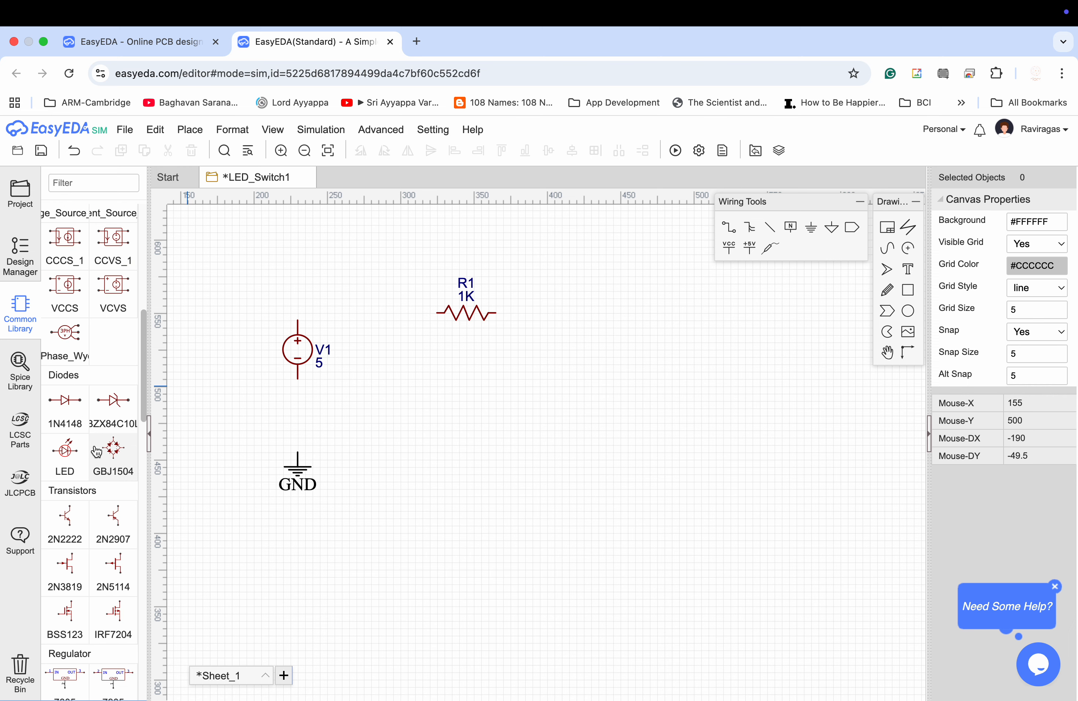
left_click(66, 455)
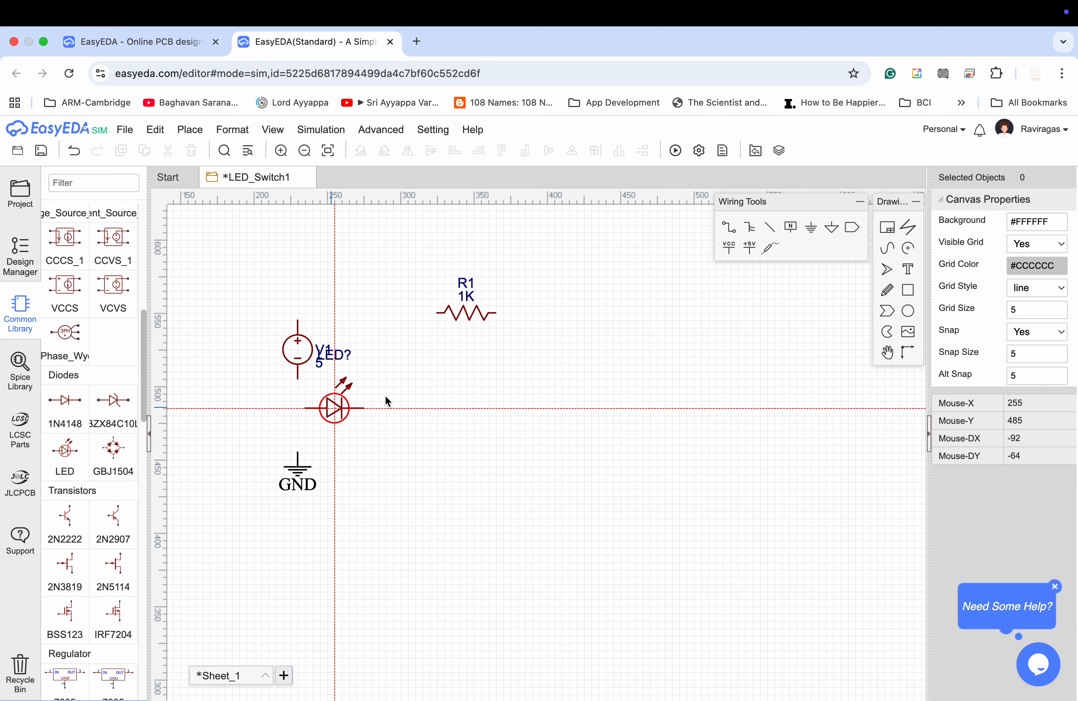
left_click(583, 319)
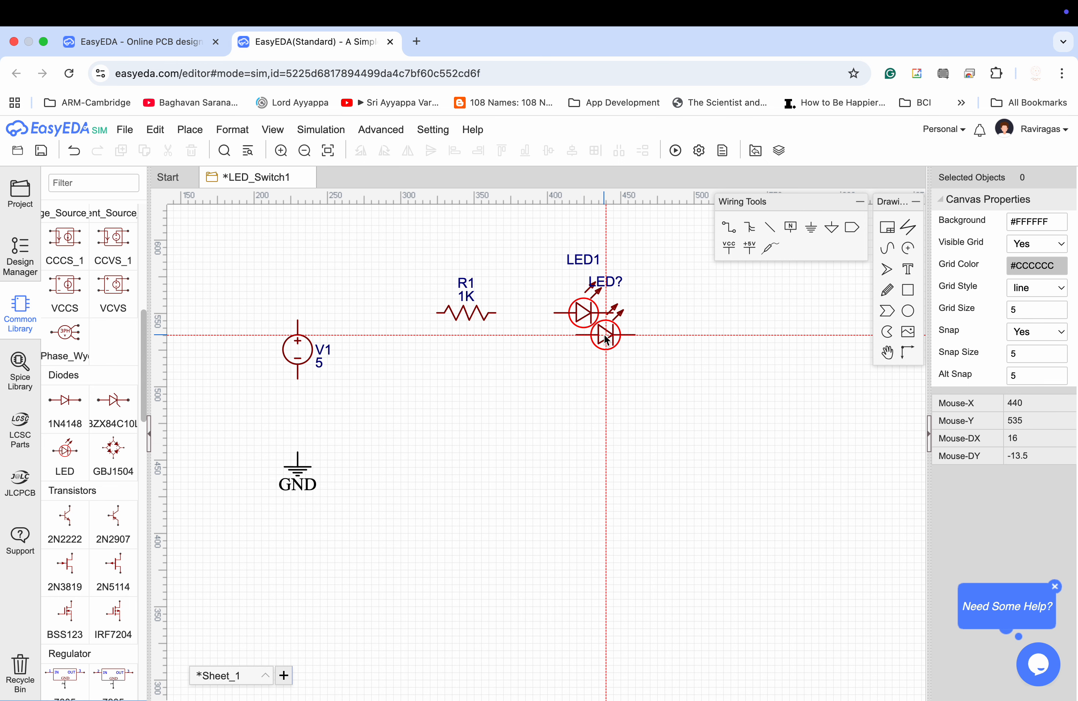
key("Escape")
Step: Rotate the LED until it points downward, move it below and right of the resistor, and shift the resistor slightly up and right
left_click(595, 326)
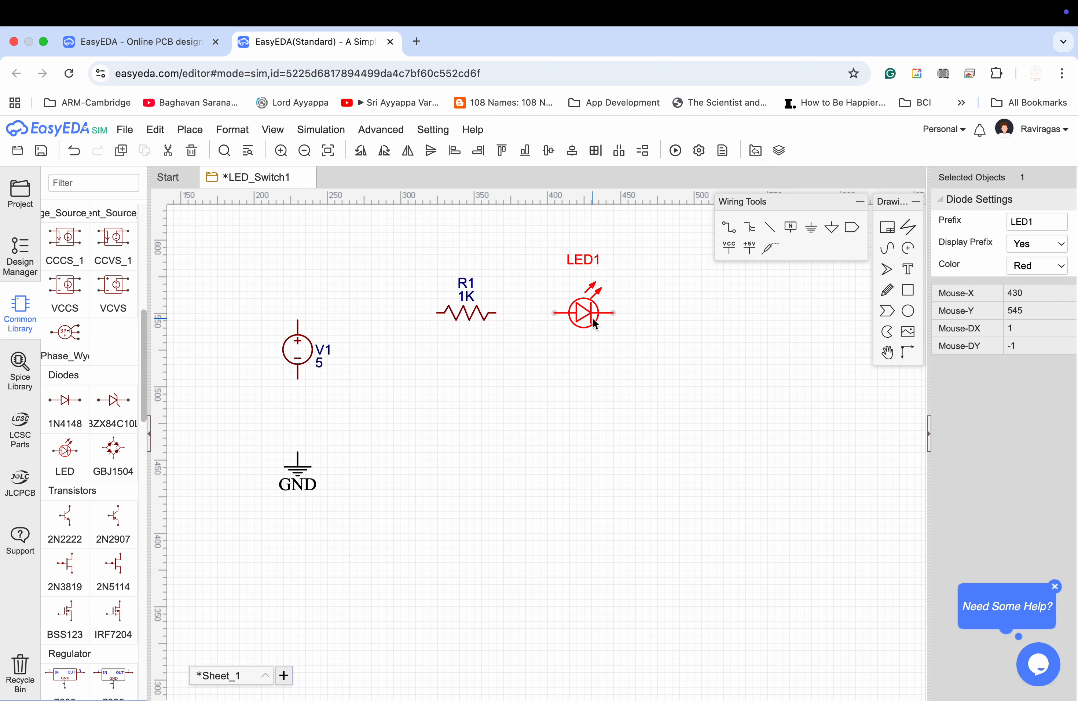
key("space")
key("space")
key("space")
left_click_drag(595, 326, 547, 356)
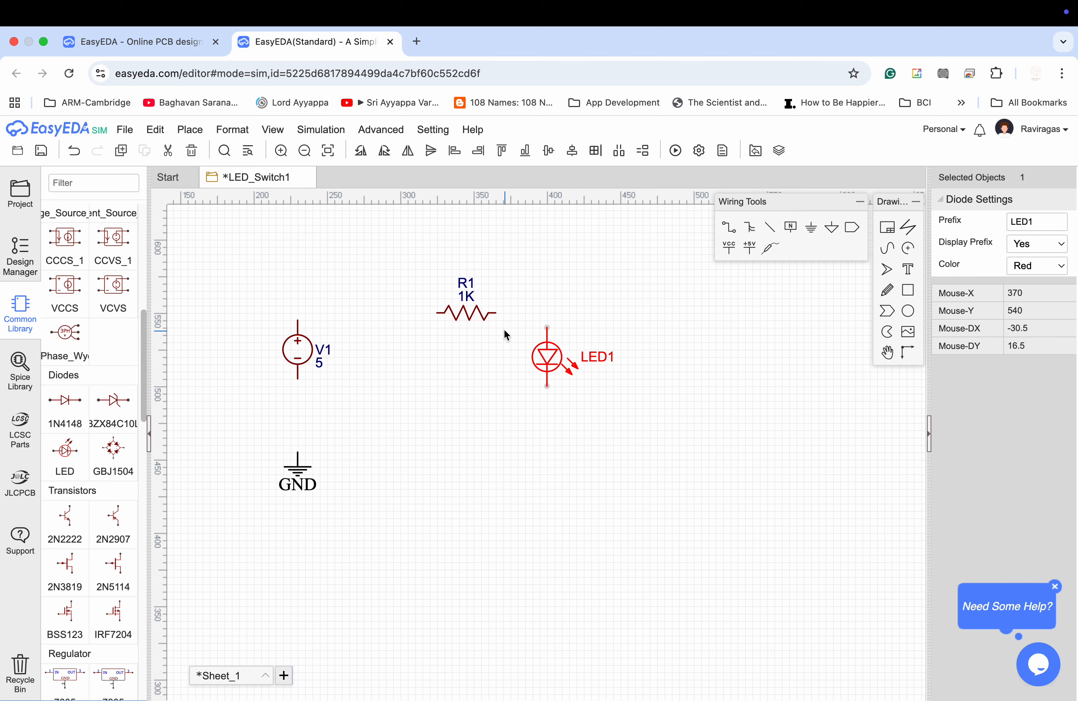
left_click(485, 314)
left_click_drag(486, 314, 500, 307)
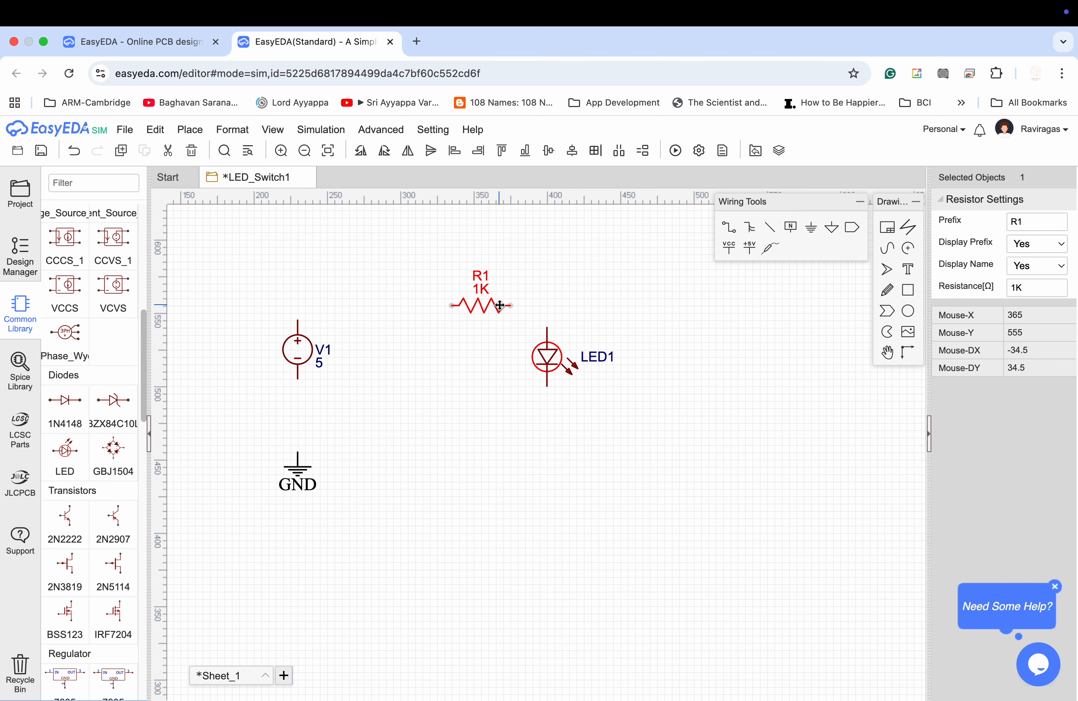
Step: Place one open SPST switch between the voltage source and the resistor, level with the resistor
scroll(93, 479, "down", 5)
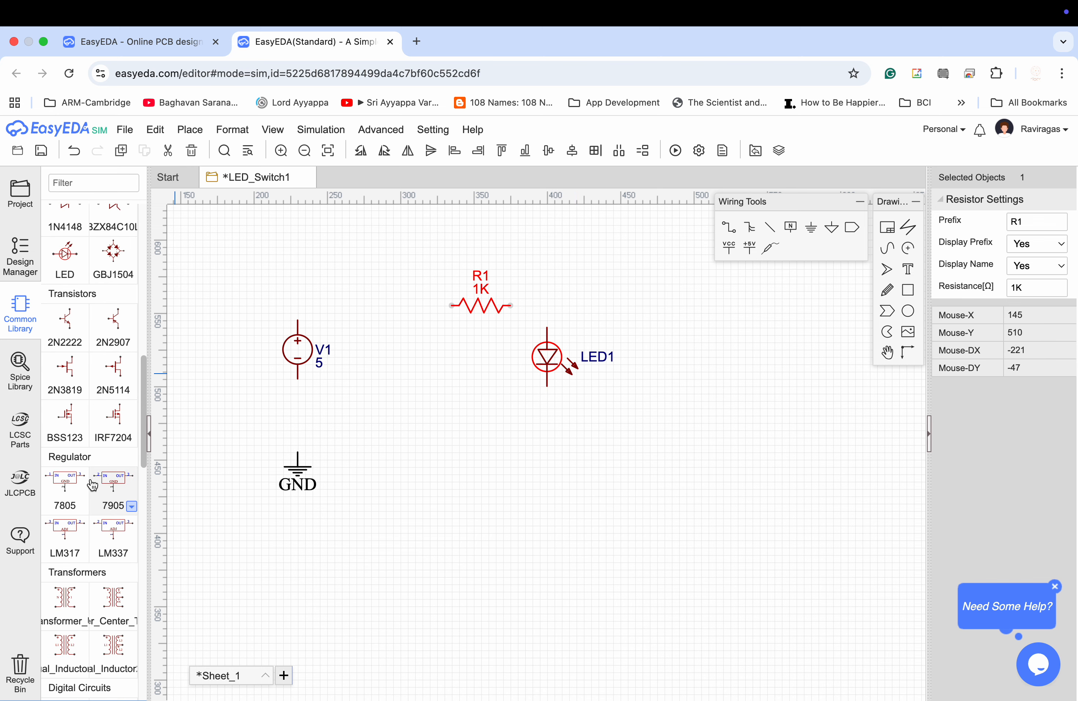
scroll(104, 519, "down", 18)
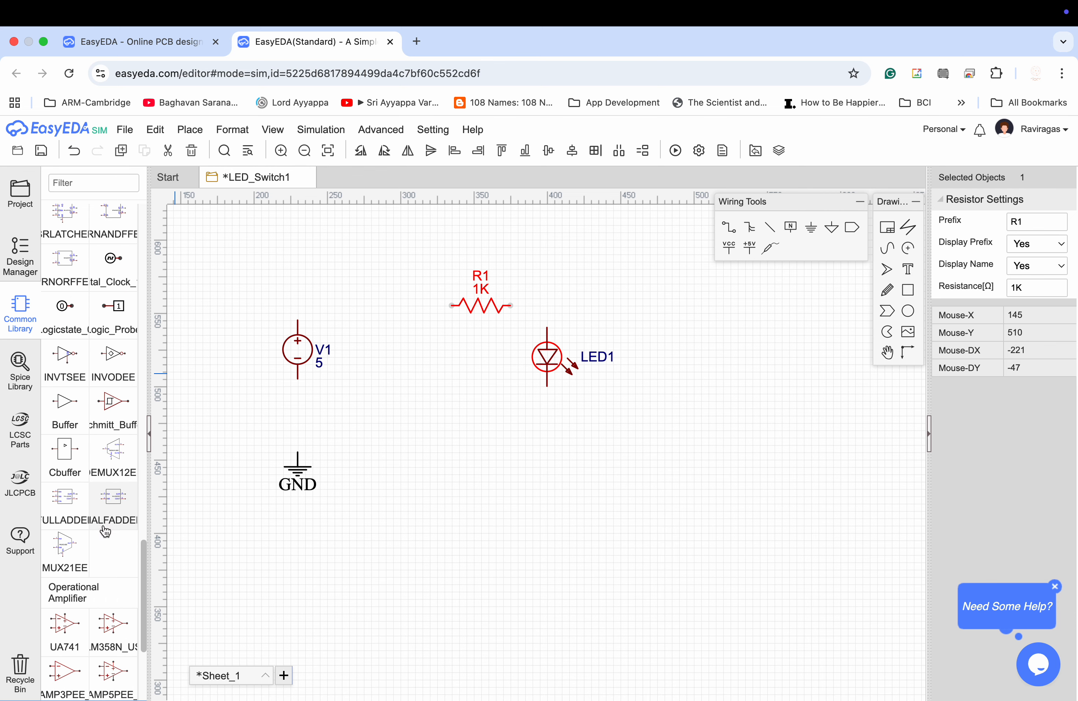
scroll(104, 528, "down", 5)
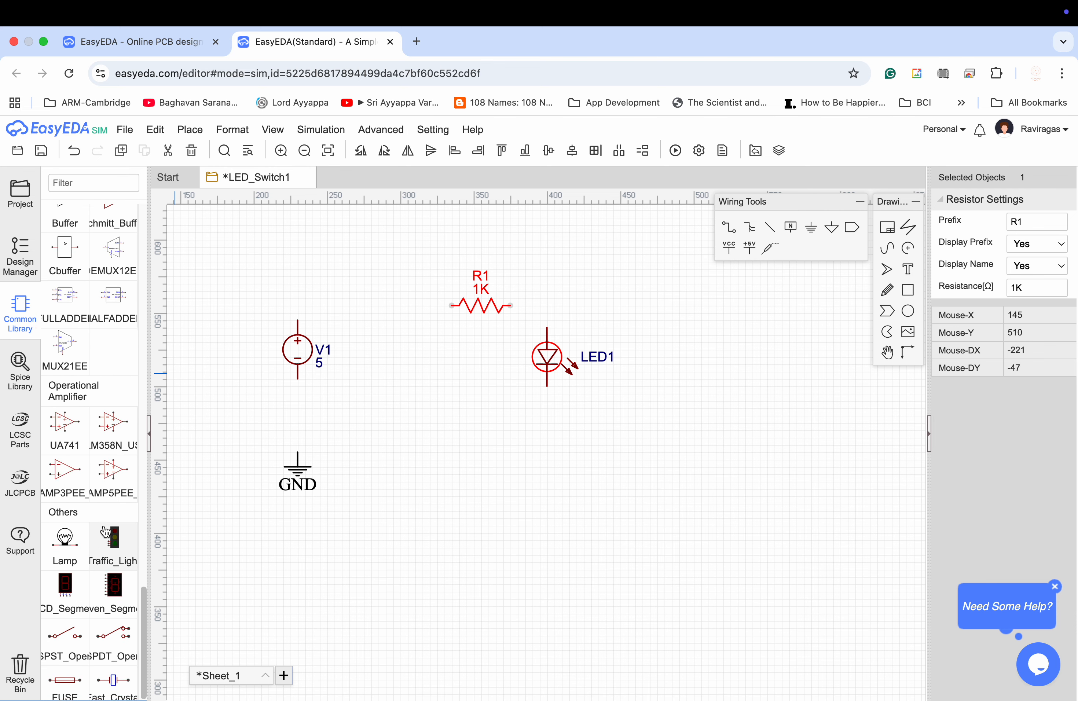
left_click(64, 633)
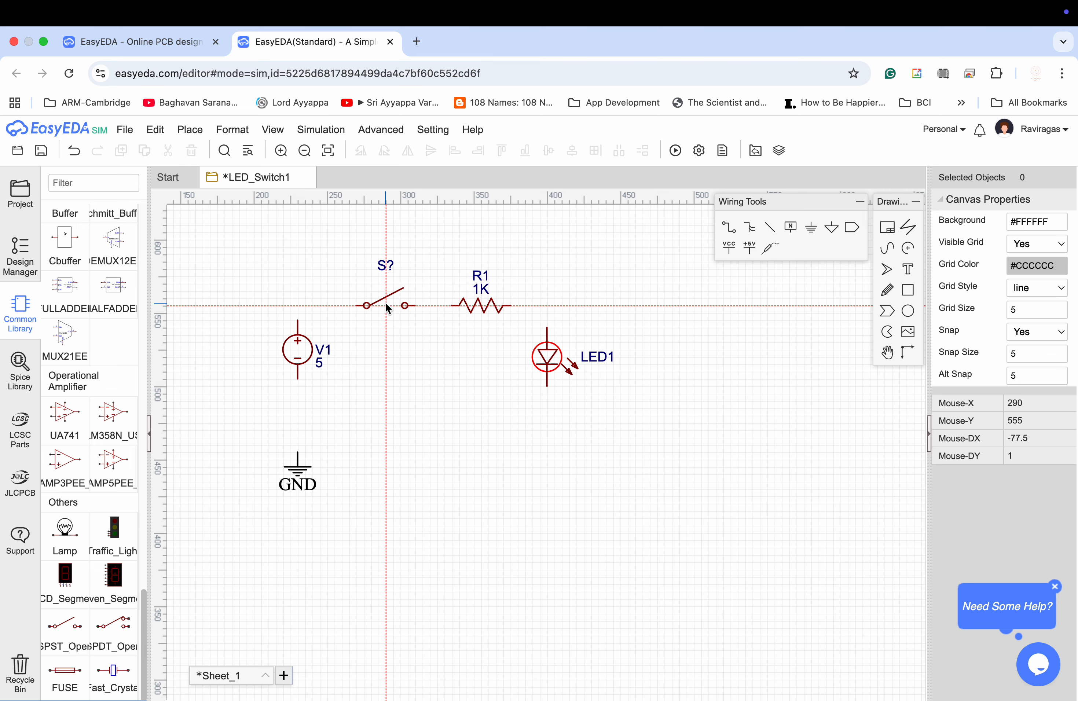
left_click(387, 309)
key("Escape")
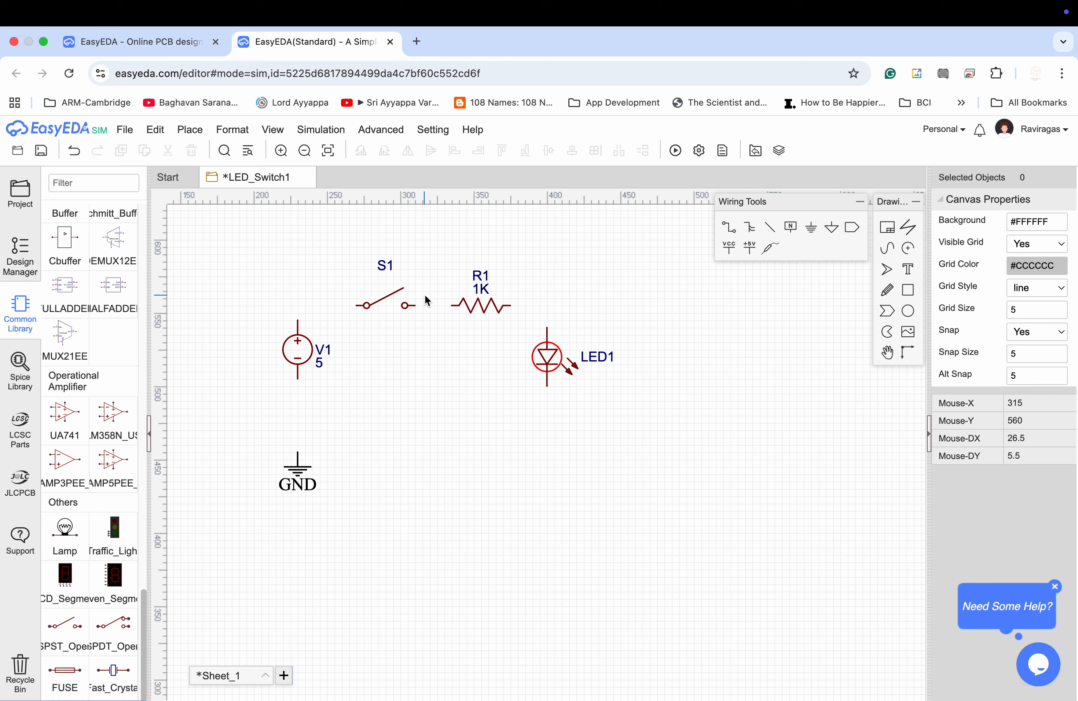
Step: Wire the voltage source's positive terminal through the switch and resistor to the LED's upper pin
left_click(730, 228)
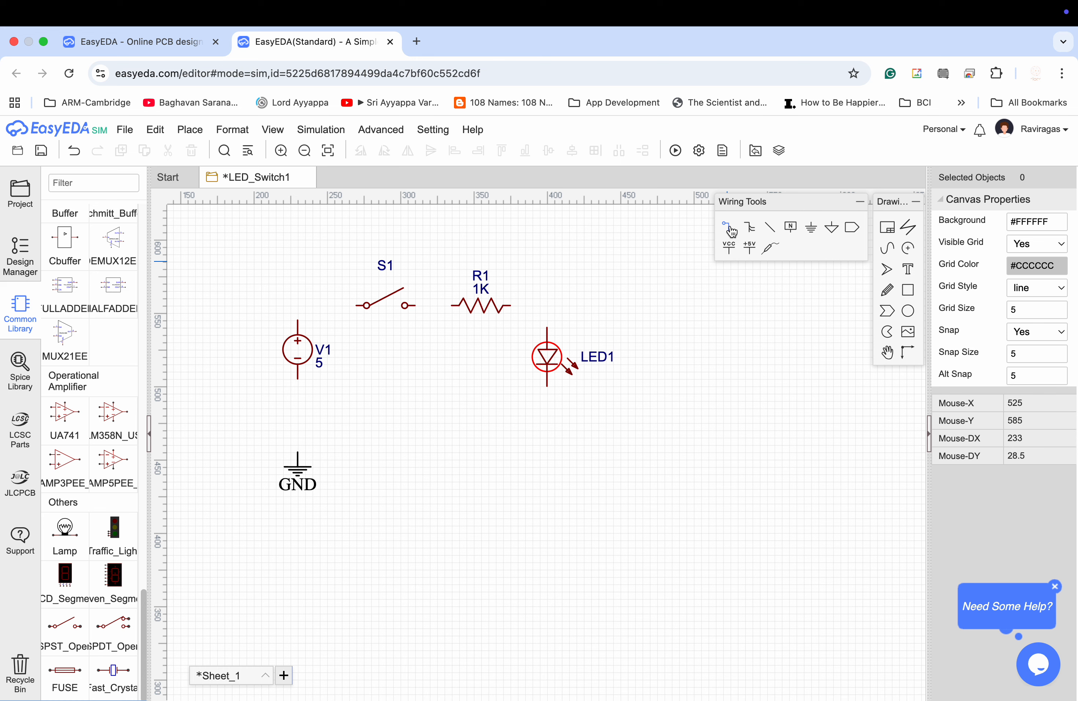
left_click(356, 306)
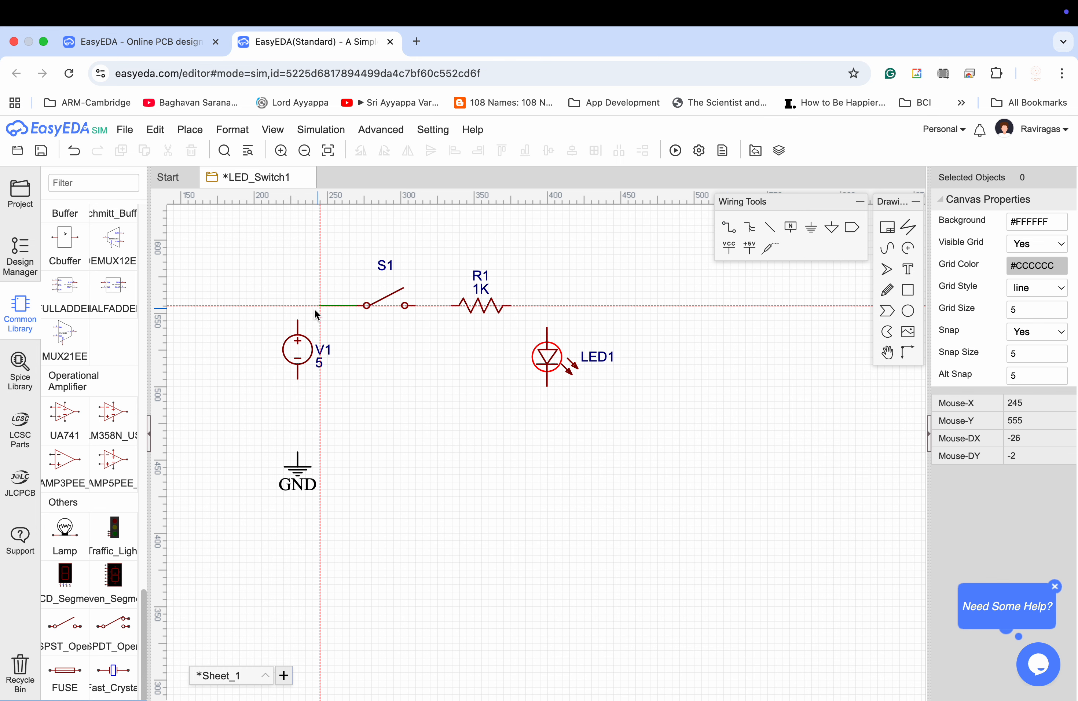
left_click(414, 305)
left_click(454, 305)
left_click(503, 308)
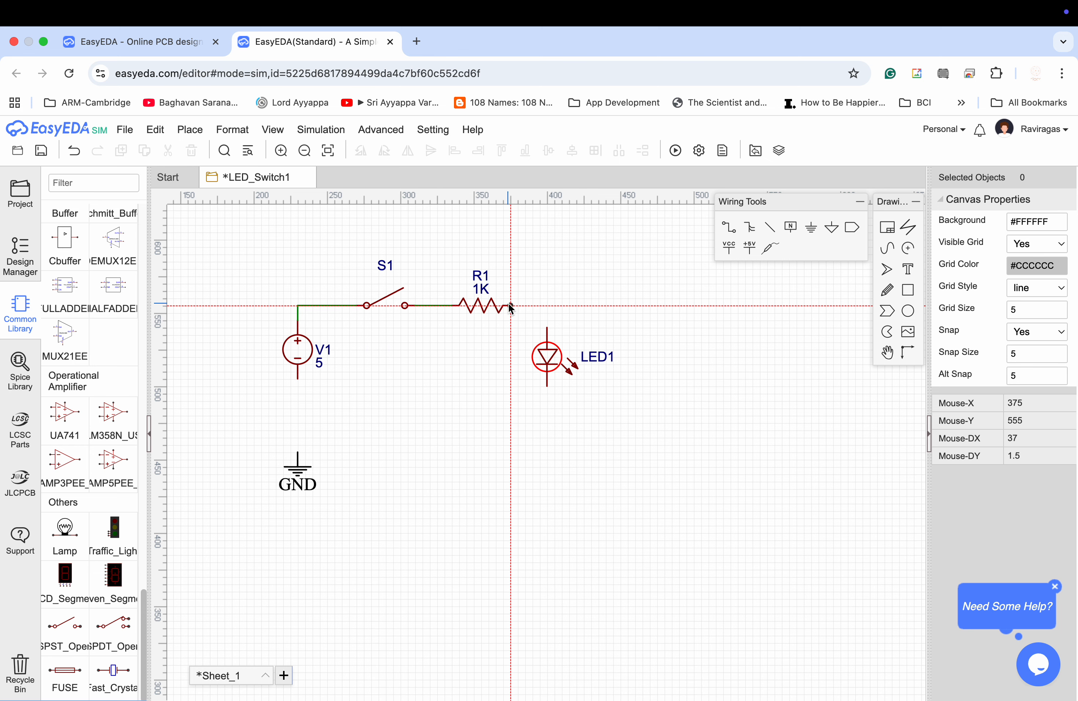
left_click(548, 336)
Step: Wire the LED's lower pin back to the voltage source's negative terminal and connect that junction to ground
left_click(548, 387)
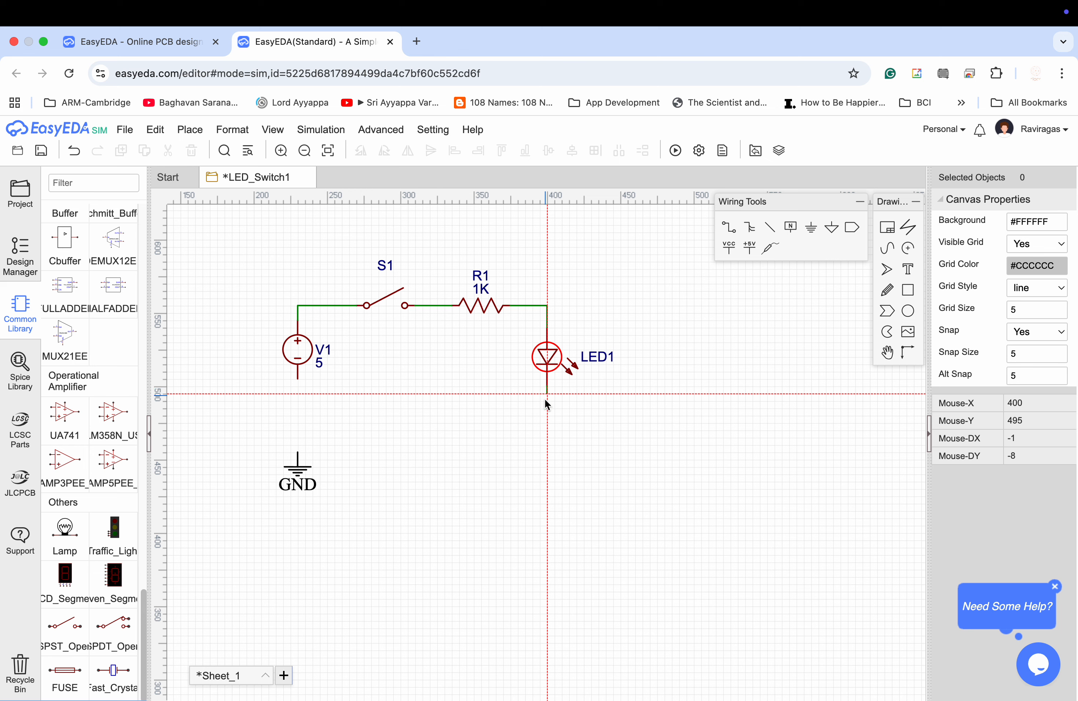
left_click(299, 422)
left_click(298, 383)
left_click(298, 423)
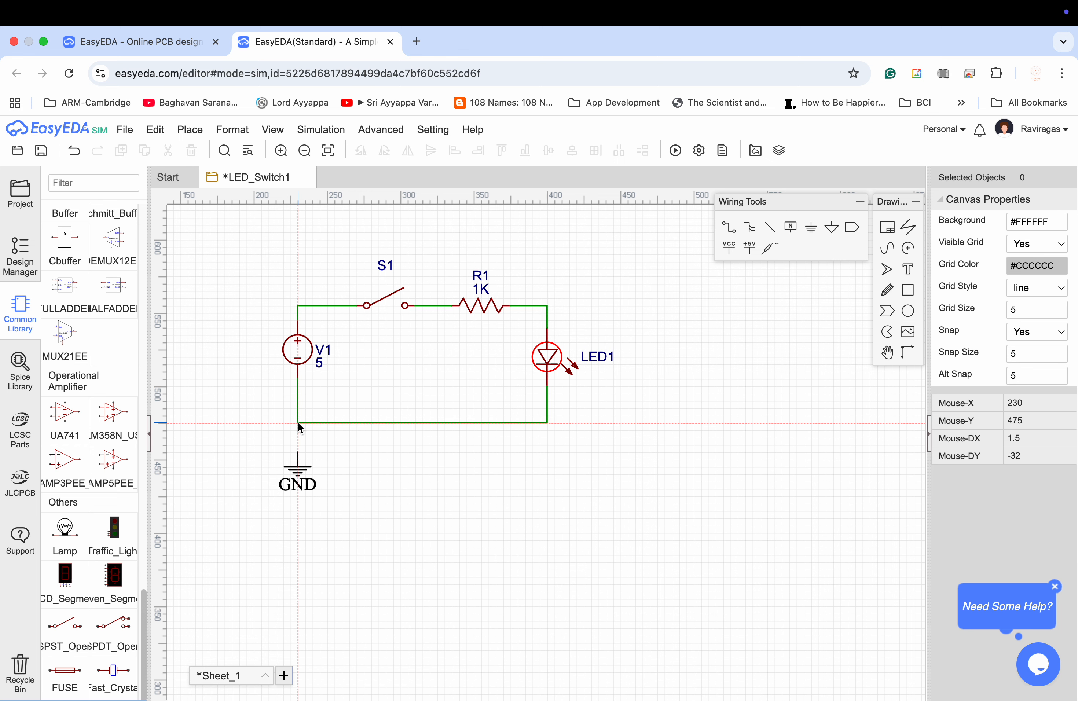
left_click(298, 453)
key("Escape")
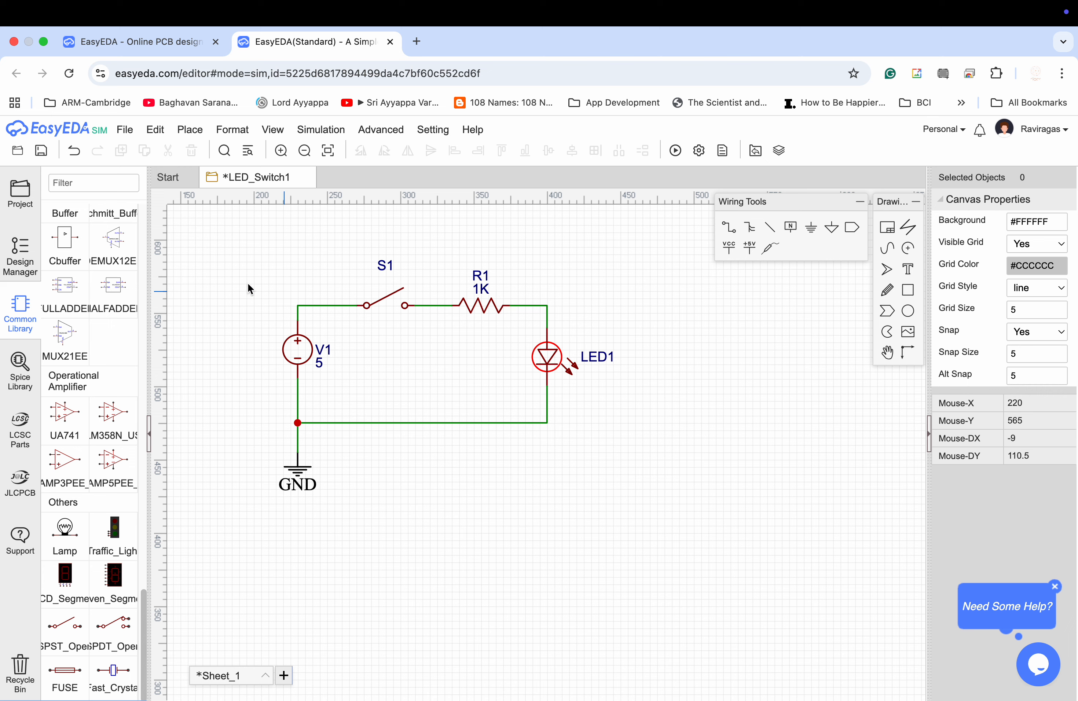
Step: Save the schematic and run the simulation with the switch open
left_click(125, 130)
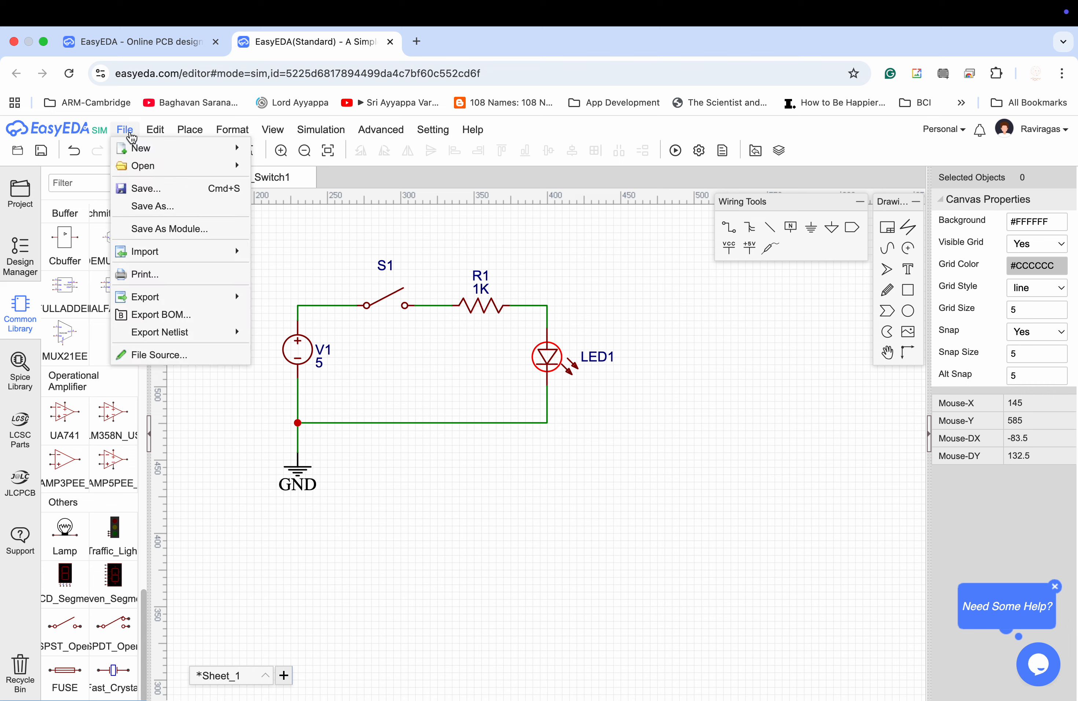
left_click(145, 189)
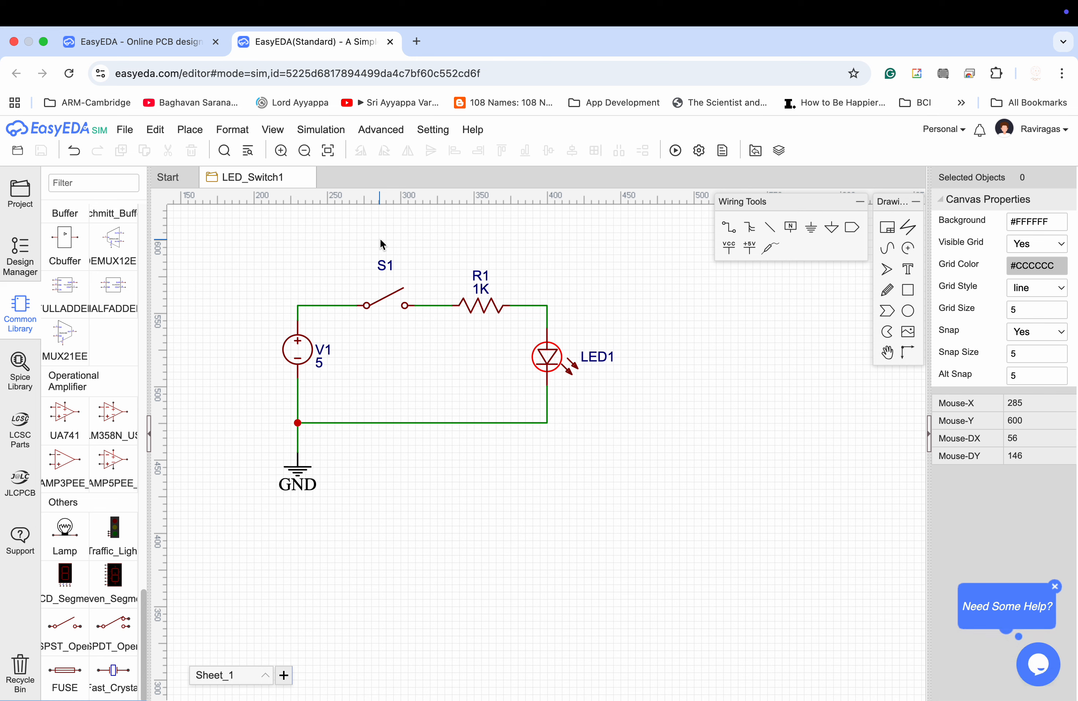
left_click(676, 151)
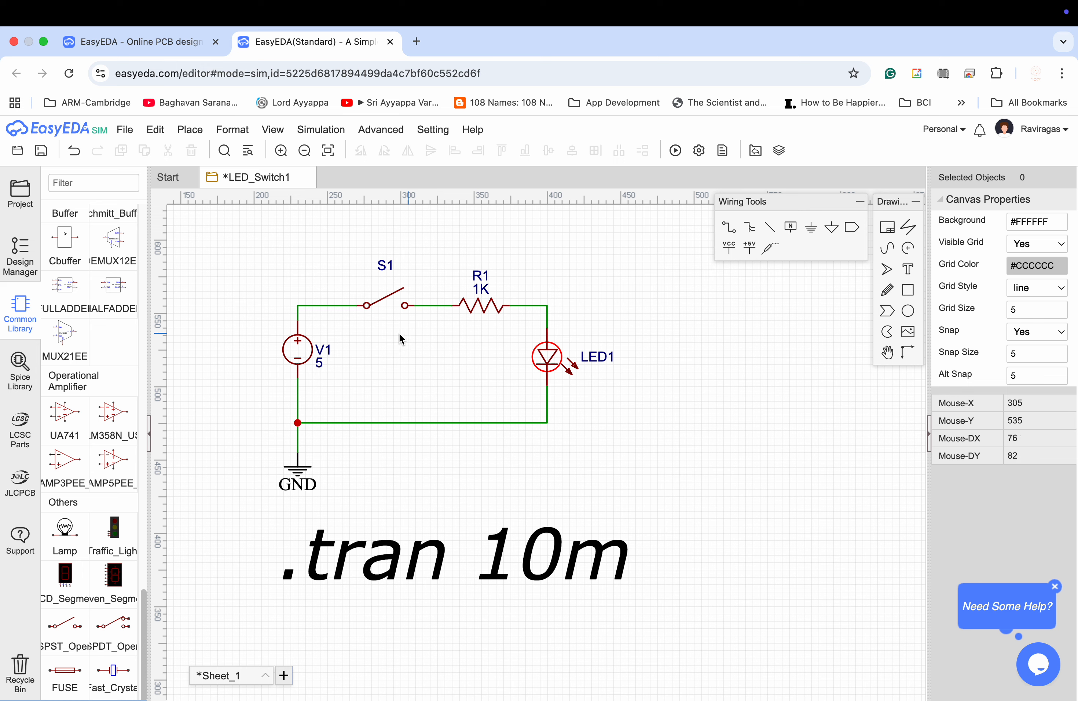
Step: Set the state of switch S1 to Close and run the simulation again
left_click(387, 305)
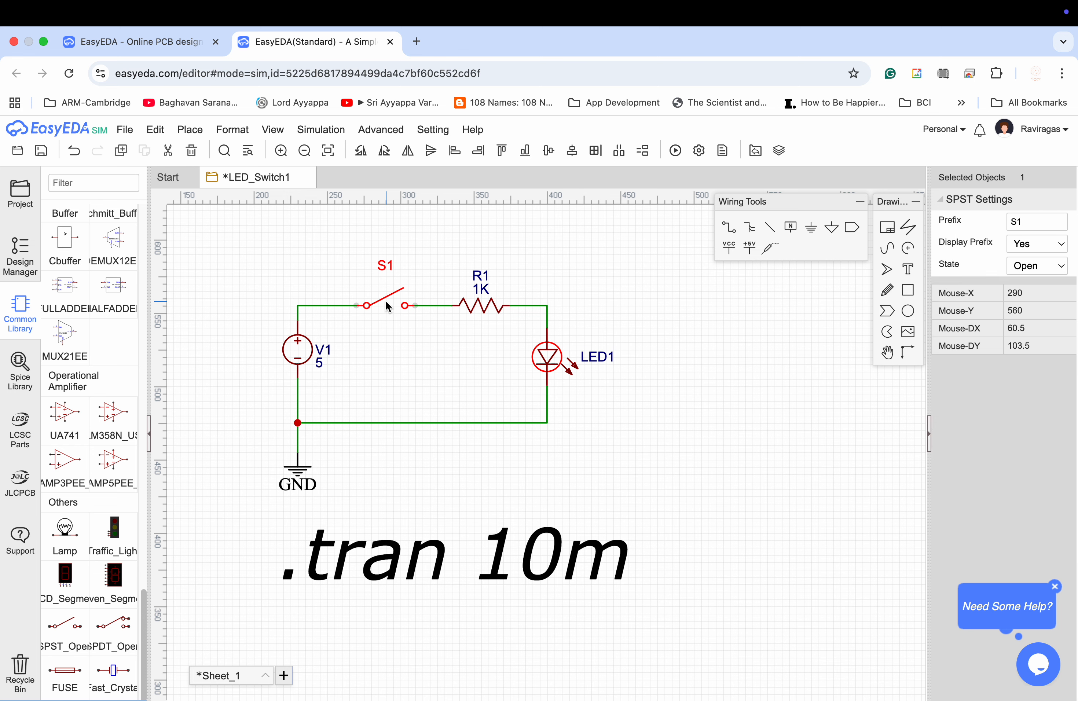
left_click(1042, 269)
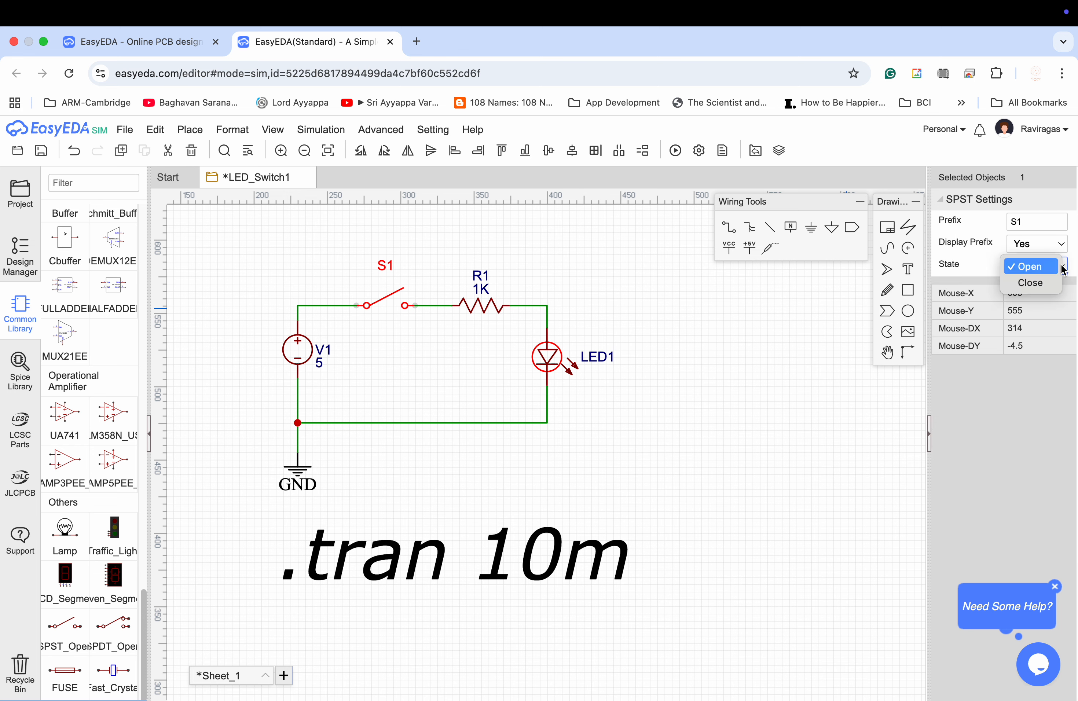
left_click(1031, 283)
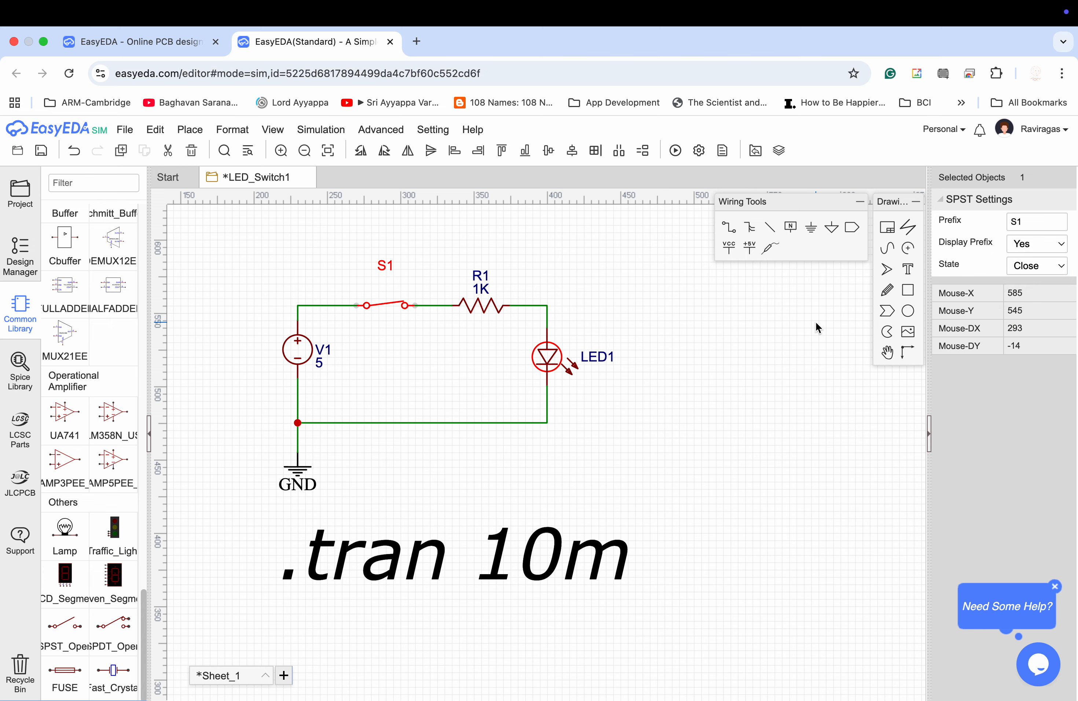
left_click(326, 337)
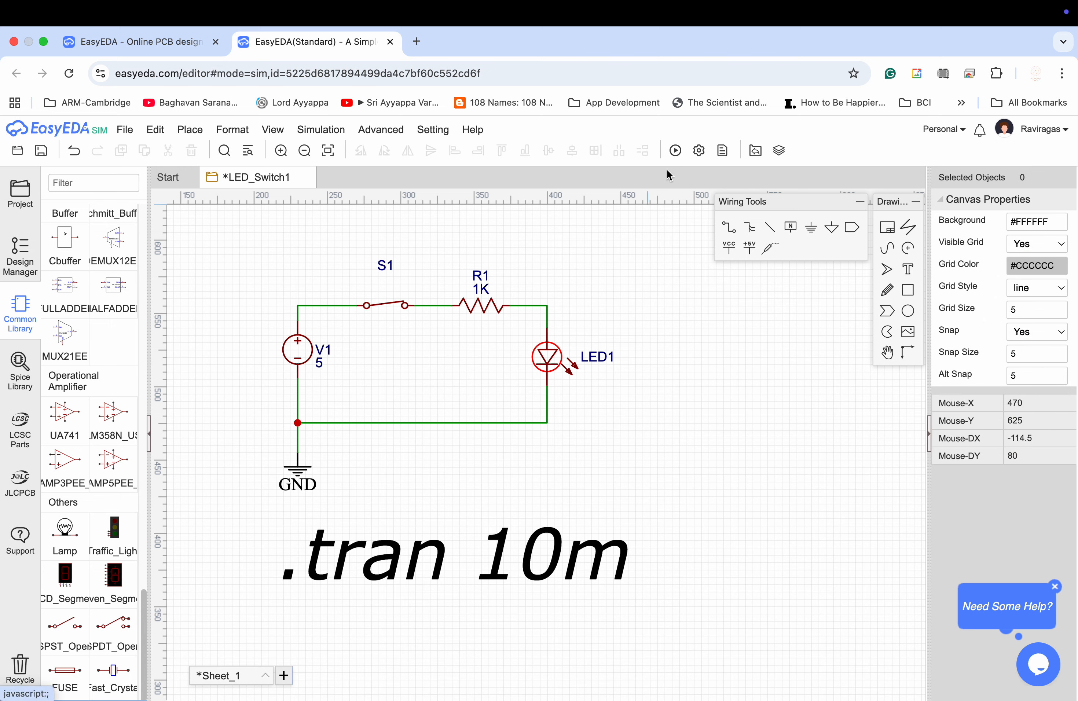
left_click(676, 151)
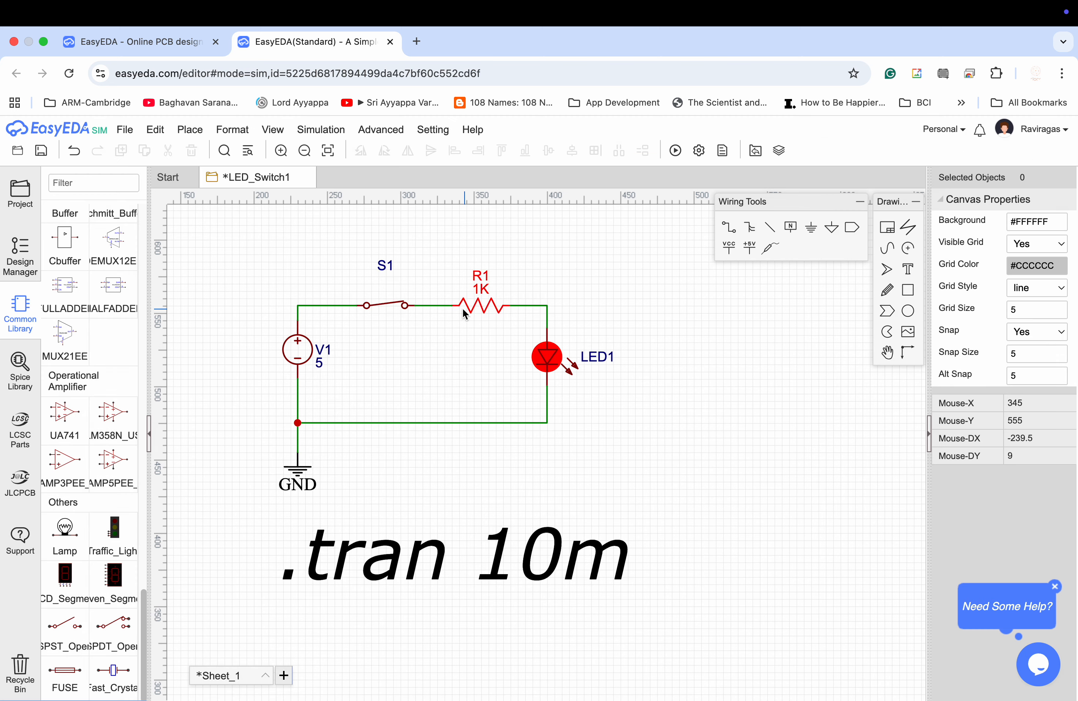
Step: Set the state of switch S1 back to Open and rerun the simulation
left_click(397, 305)
left_click(1054, 267)
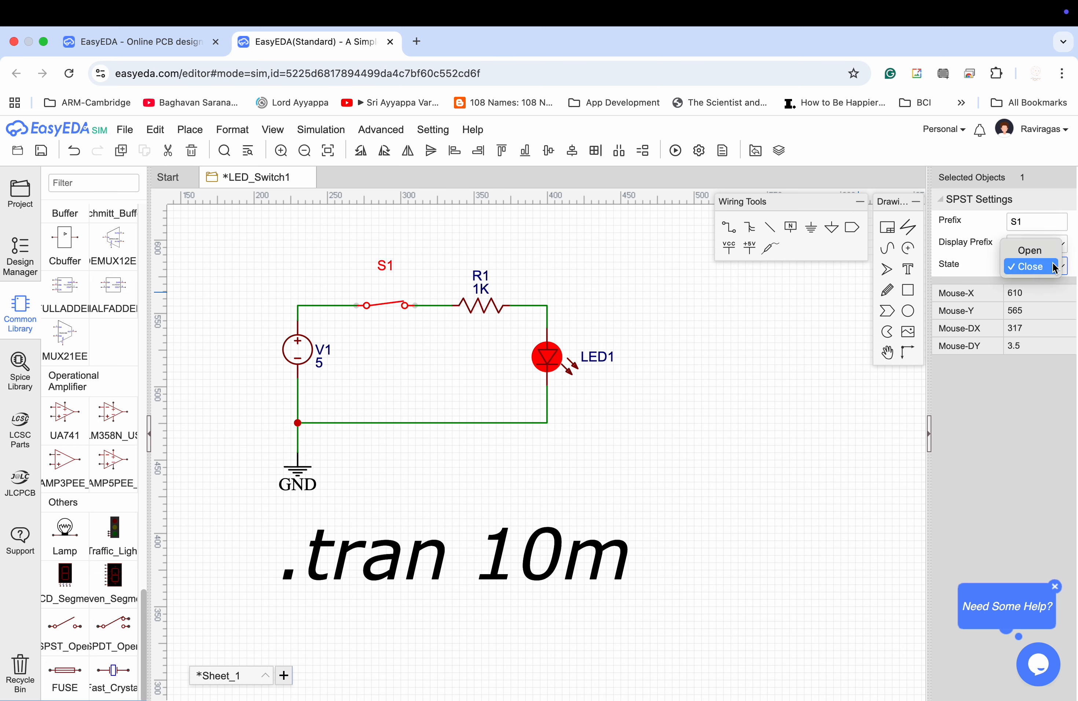
left_click(1028, 248)
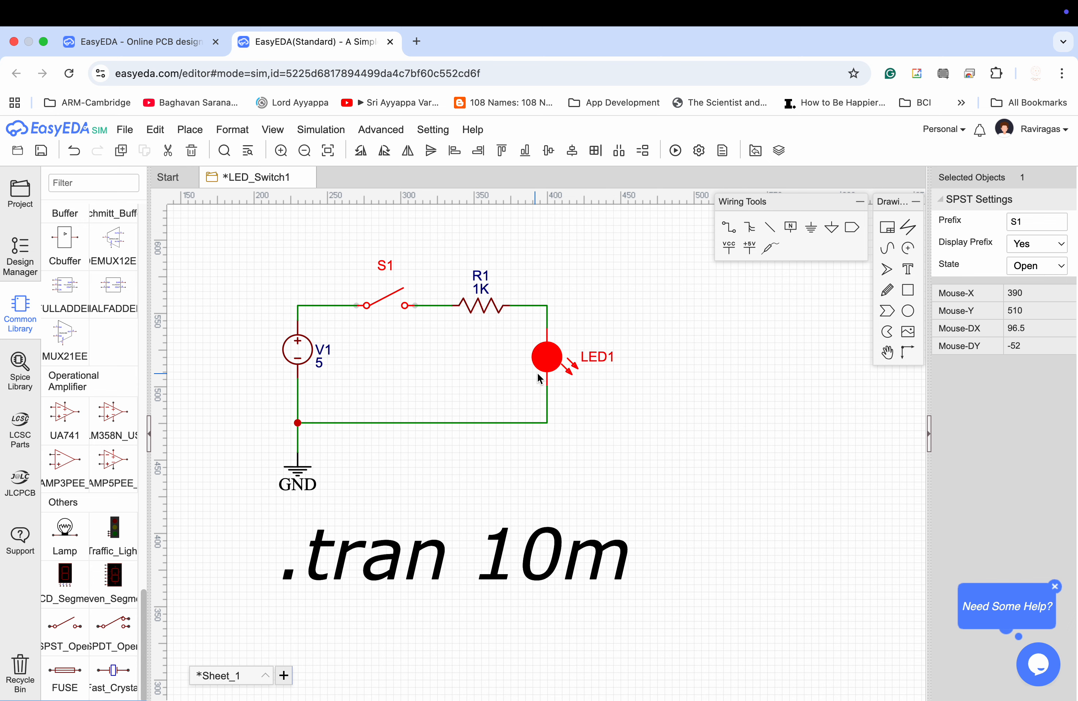
left_click(675, 151)
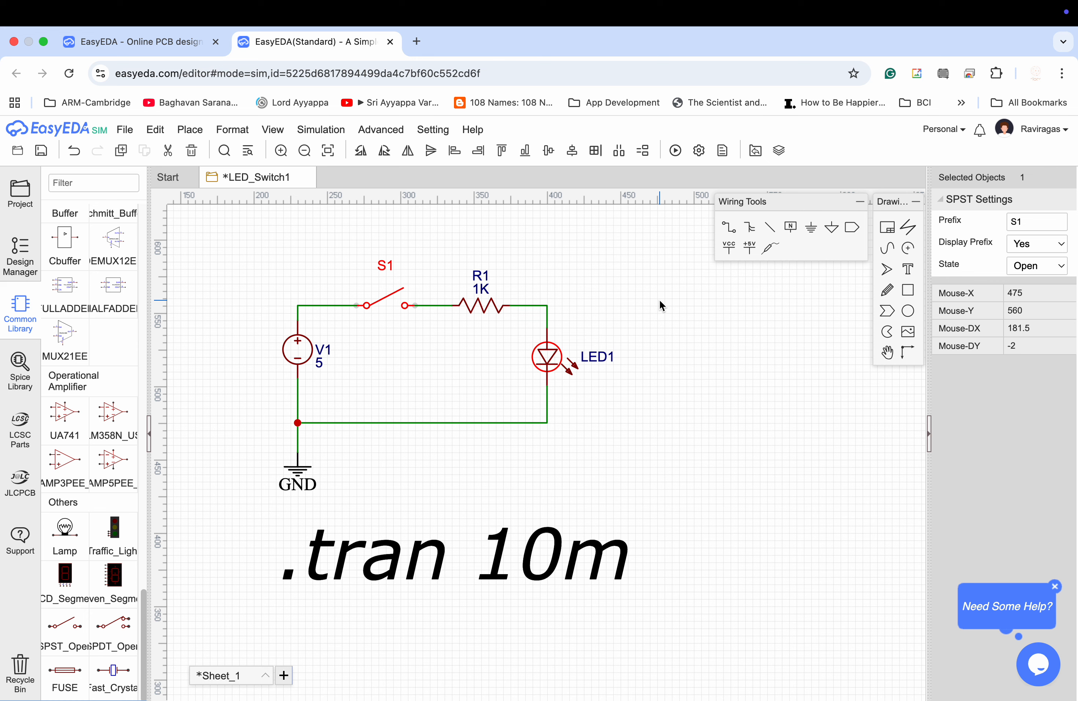
mouse_move(747, 16)
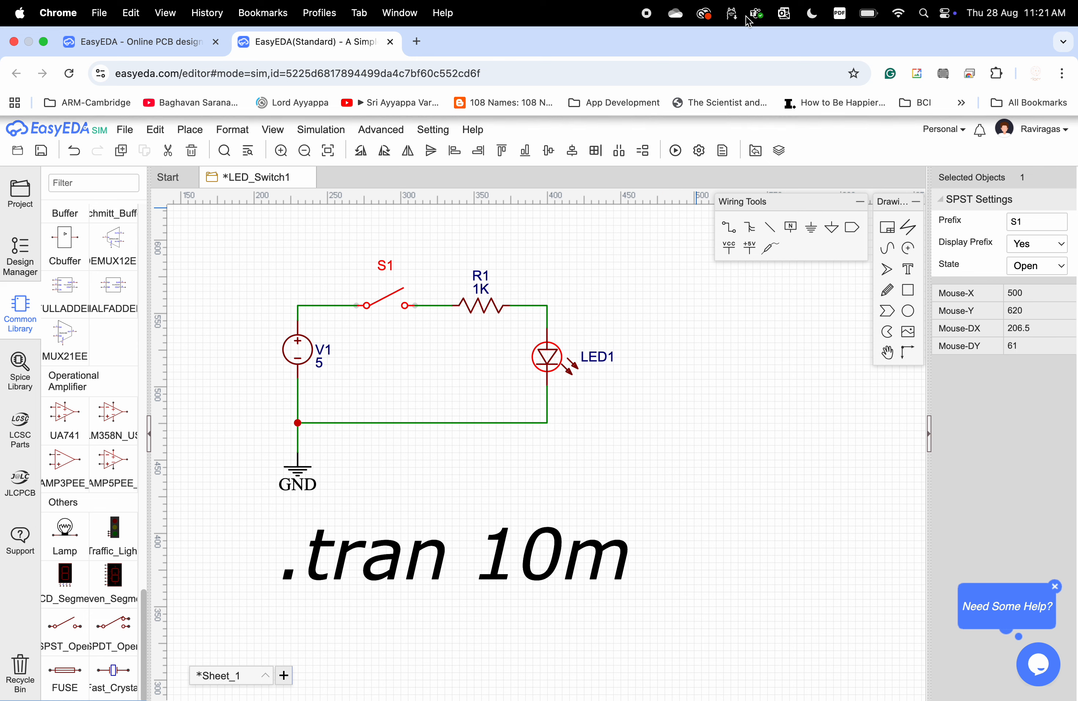